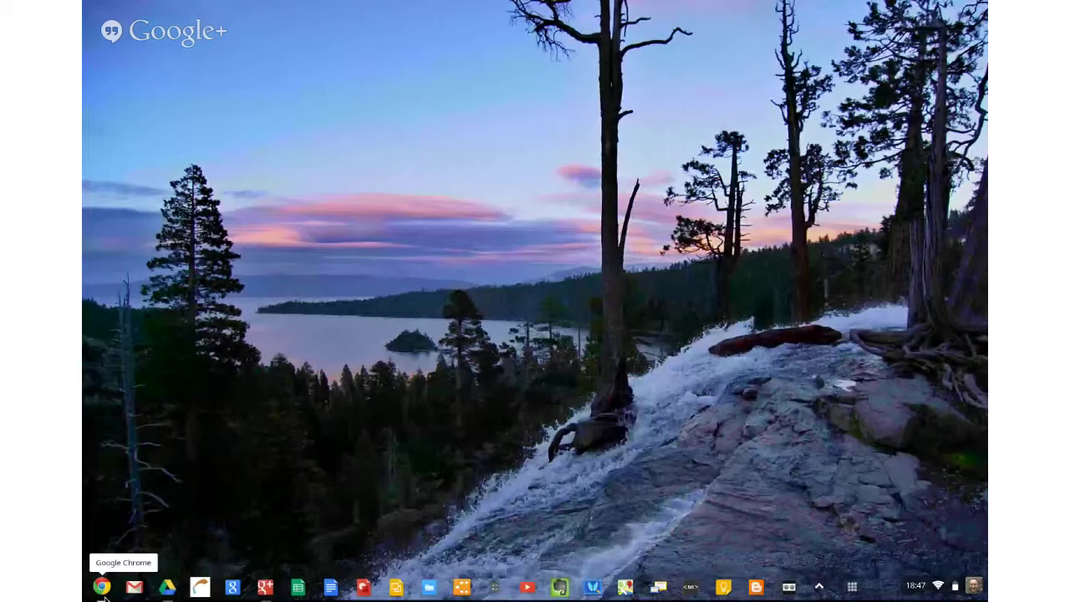
# Select the Time and Temp values in A2:B23 of the Enthalpy of reaction sheet, then open the launcher.
pyautogui.click(102, 589)
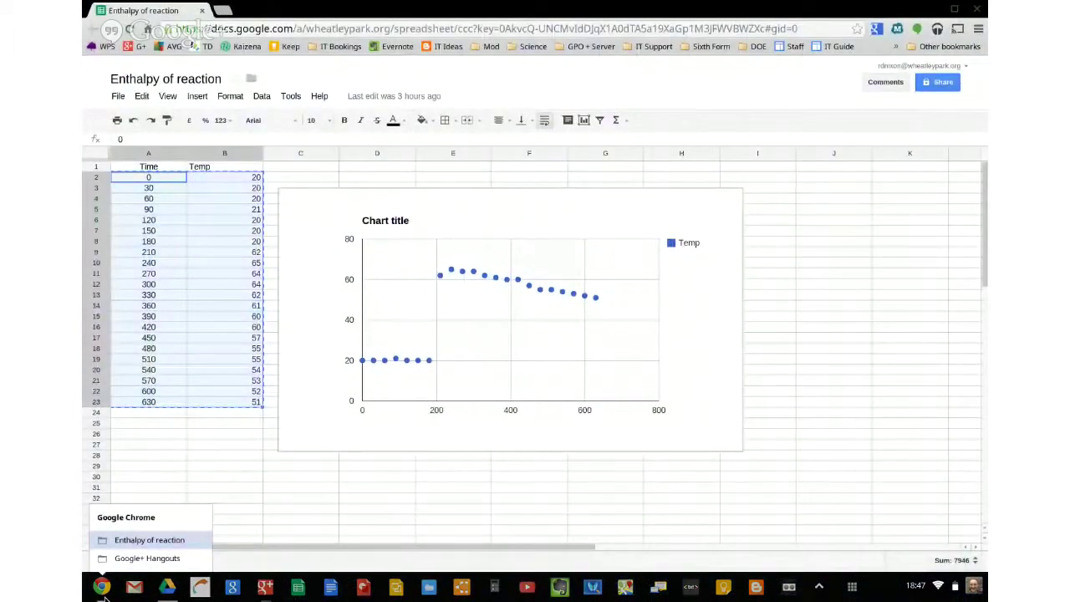
pyautogui.click(166, 179)
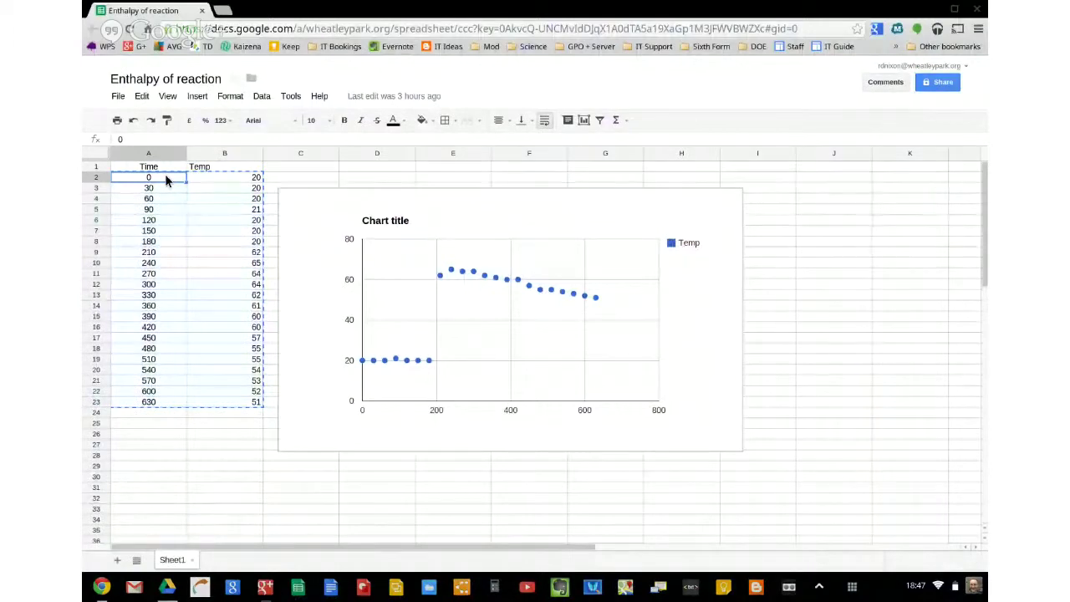
pyautogui.hotkey('shift', 'Right')
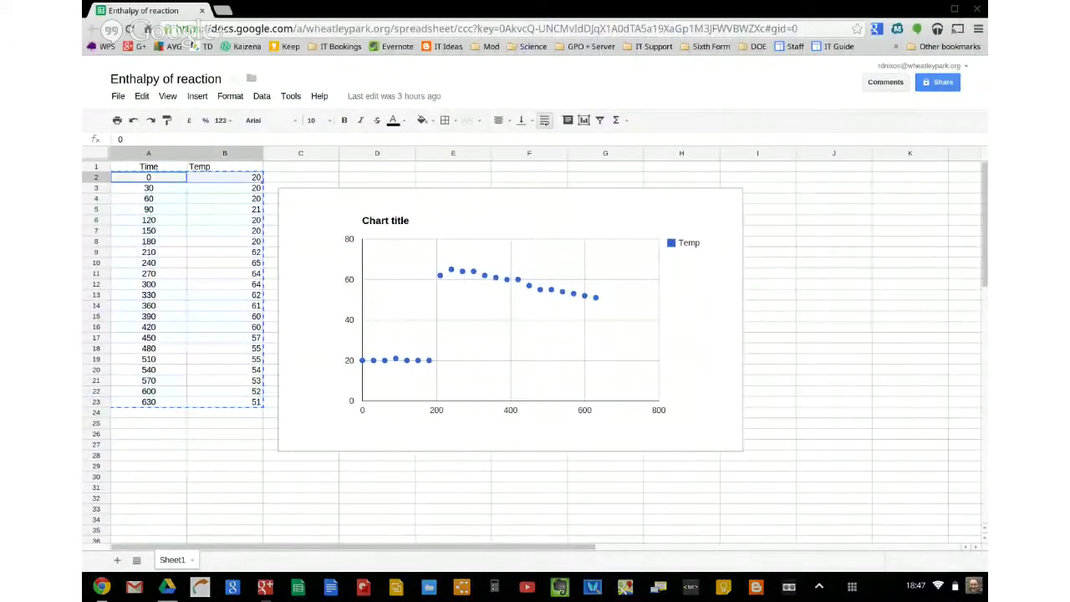
pyautogui.hotkey('shift', 'Down')
pyautogui.hotkey('shift', 'Down')
pyautogui.hotkey('shift', 'Down')
pyautogui.hotkey('shift', 'Down')
pyautogui.hotkey('shift', 'Down')
pyautogui.hotkey('shift', 'Down')
pyautogui.hotkey('shift', 'Down')
pyautogui.hotkey('shift', 'Down')
pyautogui.hotkey('shift', 'Down')
pyautogui.hotkey('shift', 'Down')
pyautogui.hotkey('shift', 'Down')
pyautogui.hotkey('shift', 'Down')
pyautogui.hotkey('shift', 'Down')
pyautogui.hotkey('shift', 'Down')
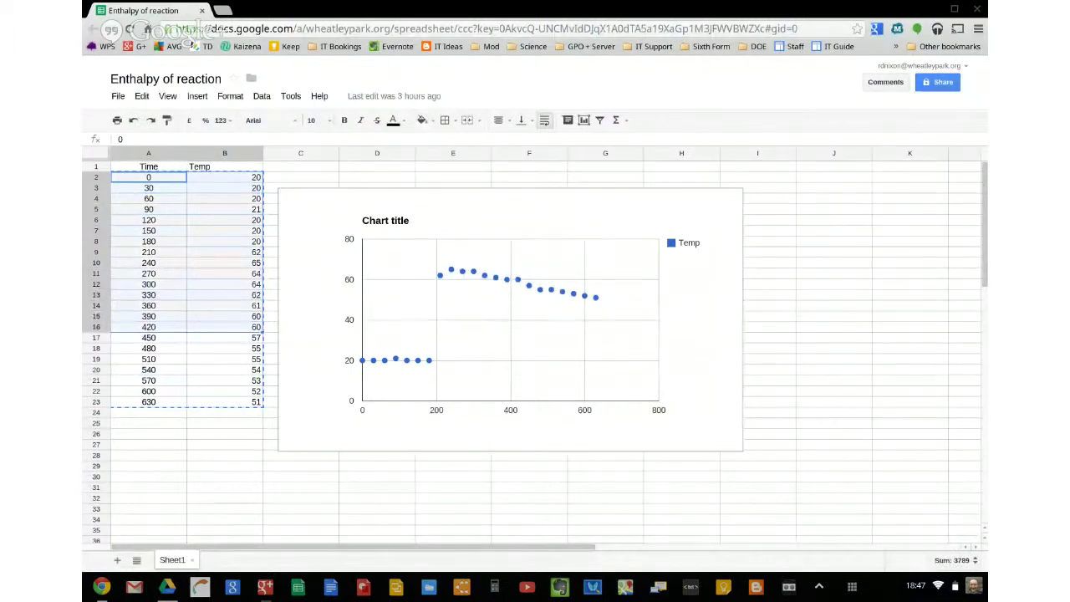
pyautogui.hotkey('shift', 'Down')
pyautogui.hotkey('shift', 'Down')
pyautogui.hotkey('shift', 'Down')
pyautogui.hotkey('shift', 'Down')
pyautogui.hotkey('shift', 'Down')
pyautogui.hotkey('shift', 'Down')
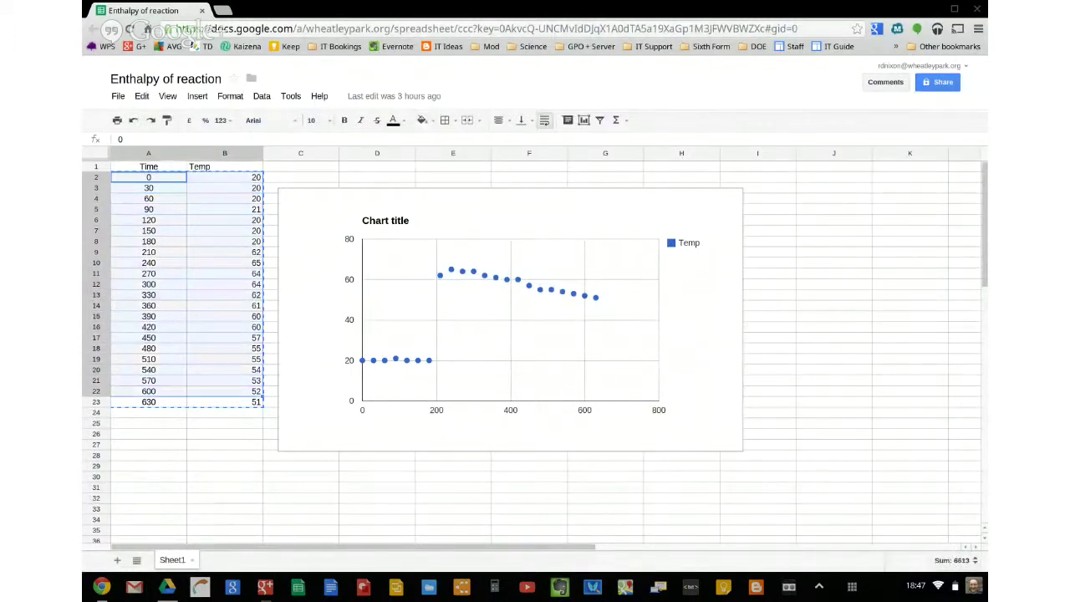
pyautogui.hotkey('shift', 'Down')
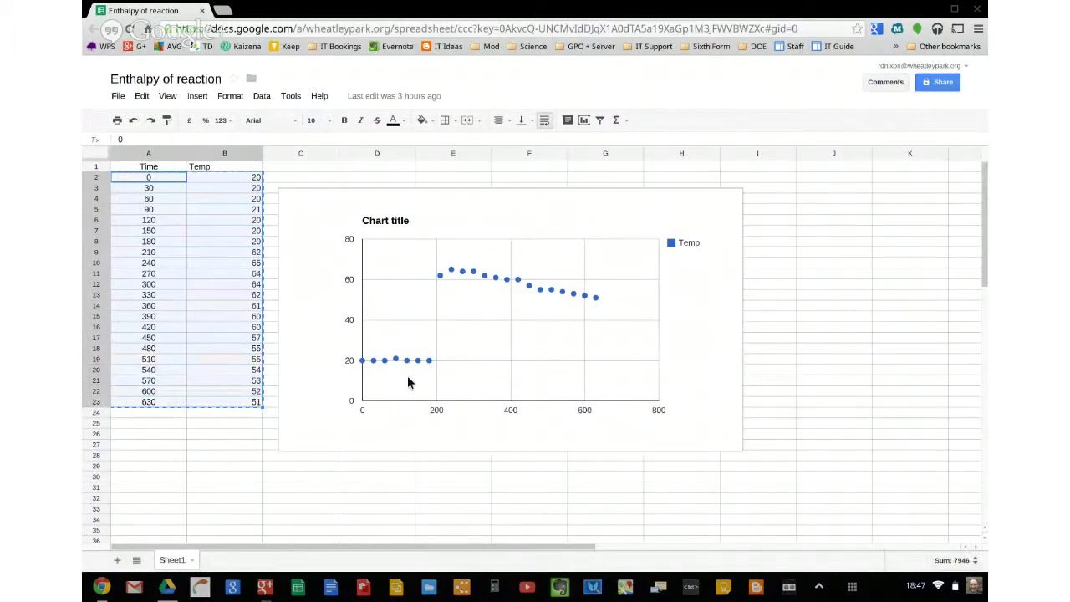
pyautogui.click(852, 587)
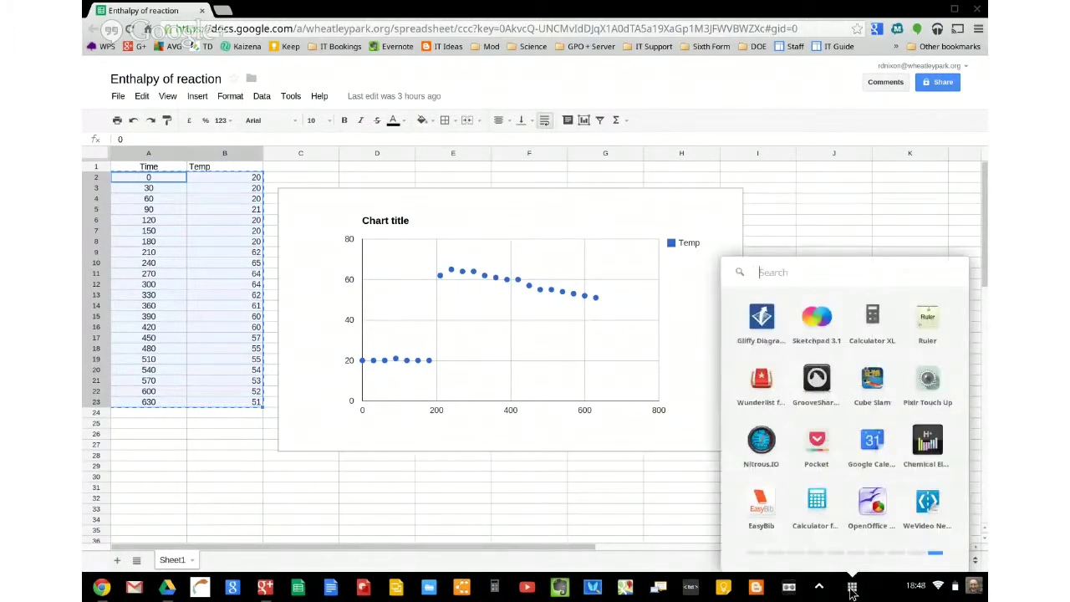
# Launch Plotly from a 'plo' launcher search, go full screen, and dismiss the Welcome message.
pyautogui.write('plo')
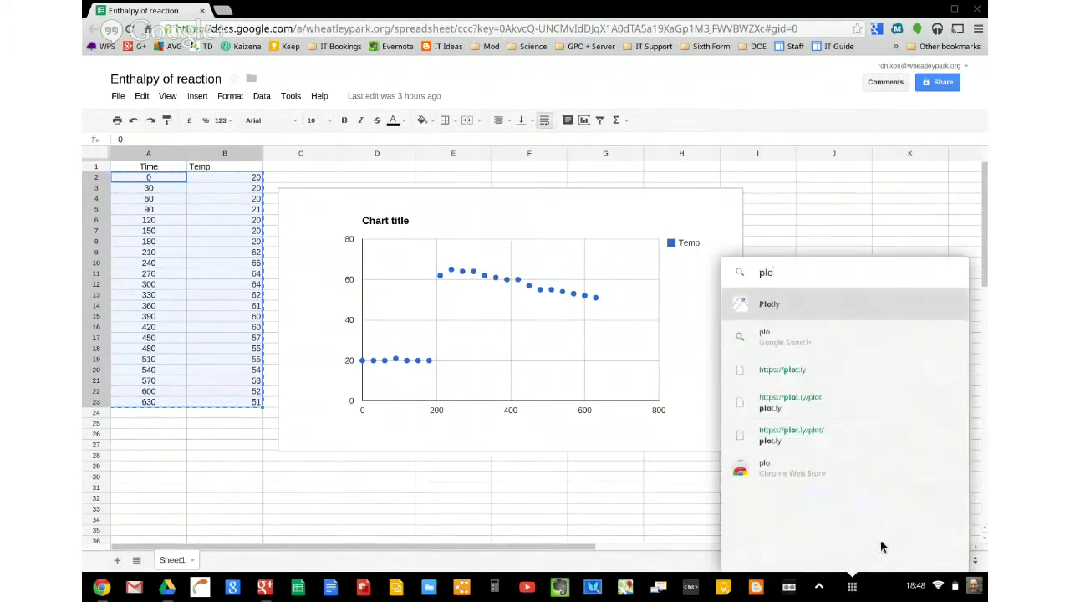
pyautogui.click(792, 312)
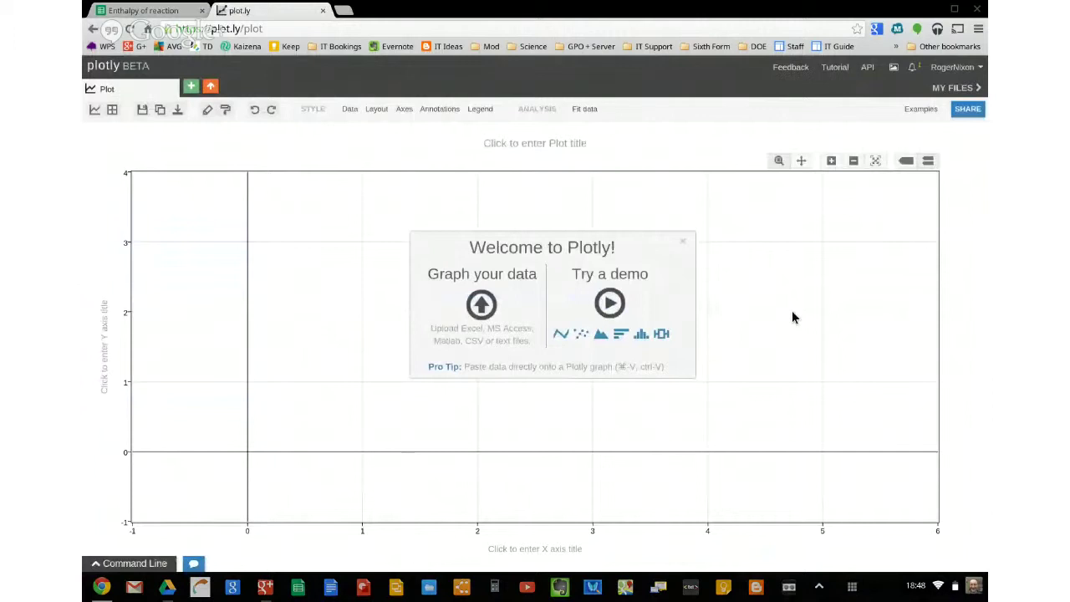
pyautogui.press('F11')
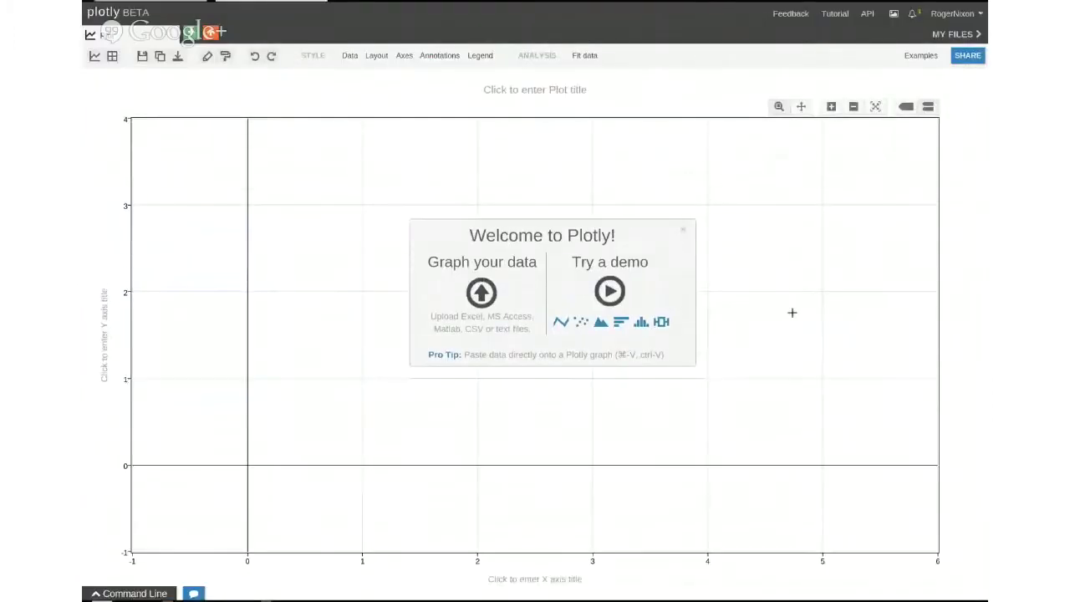
pyautogui.click(683, 234)
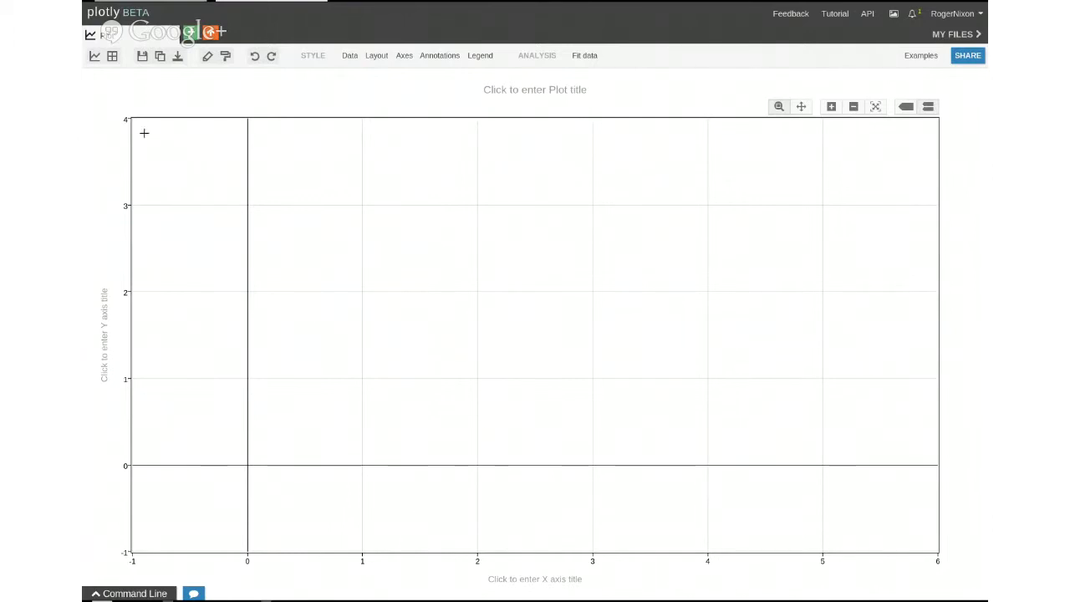
# Open a new grid, close the empty plot, and paste the Time and Temp data into Col1 and Col2.
pyautogui.click(111, 56)
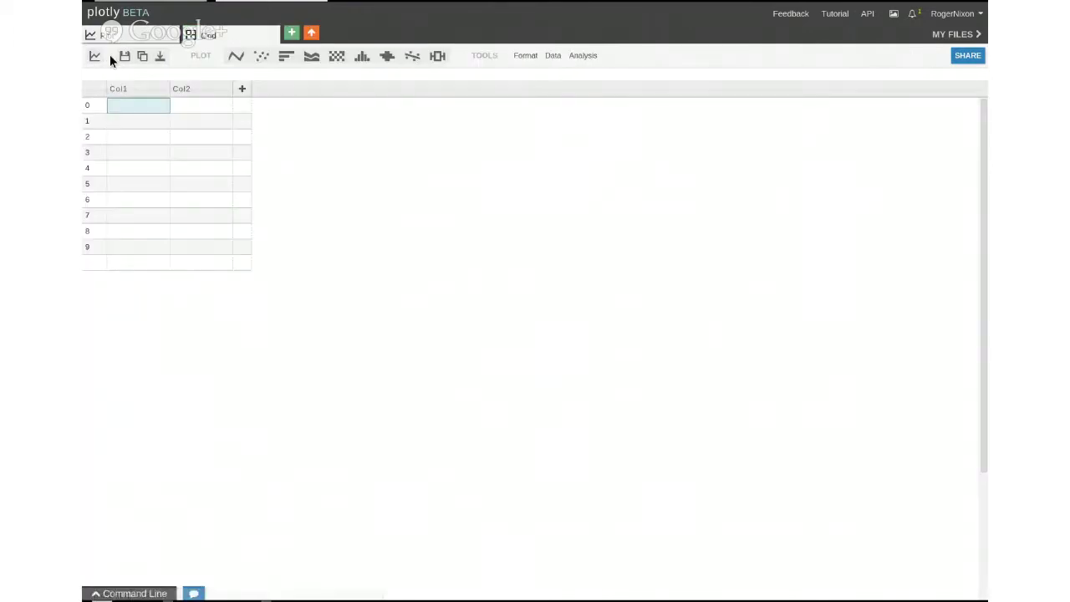
pyautogui.click(174, 38)
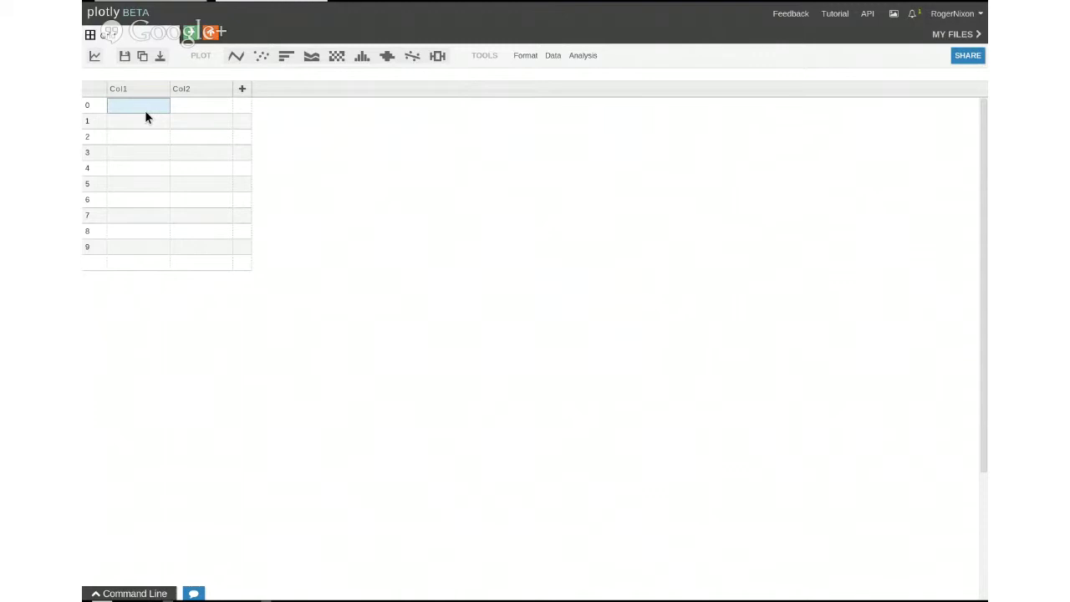
pyautogui.hotkey('ctrl', 'v')
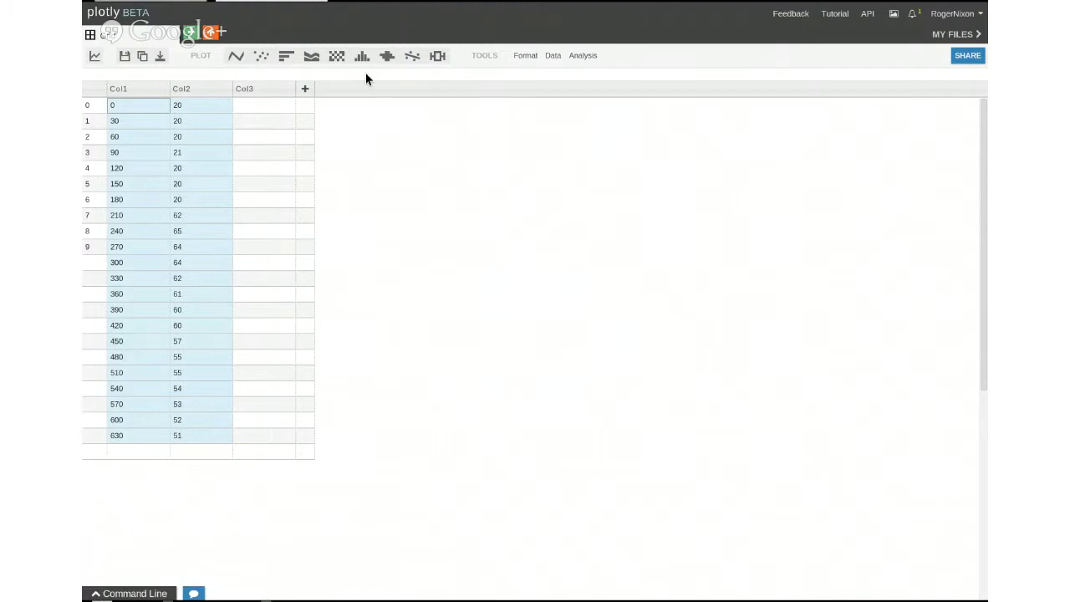
# Create a scatter plot using Col1 (Time) as x and Col2 (Temp) as y.
pyautogui.click(262, 57)
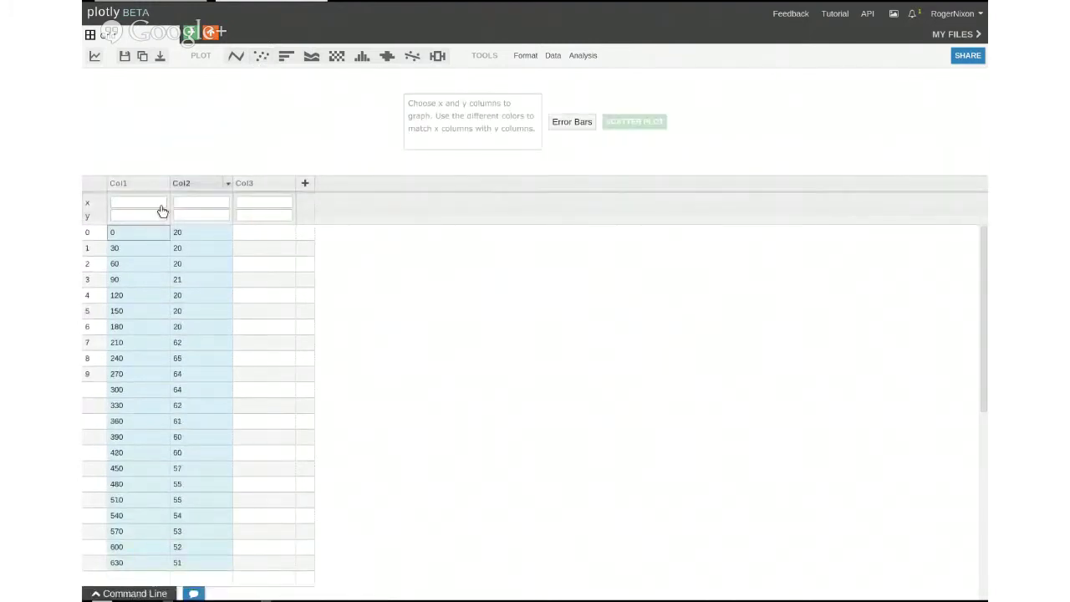
pyautogui.click(132, 204)
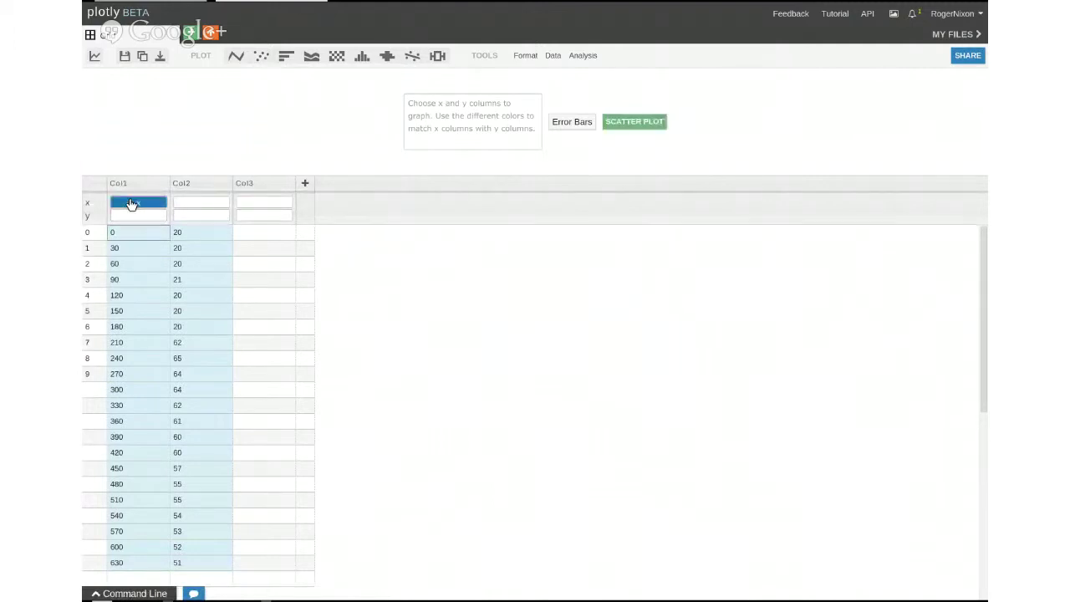
pyautogui.click(194, 217)
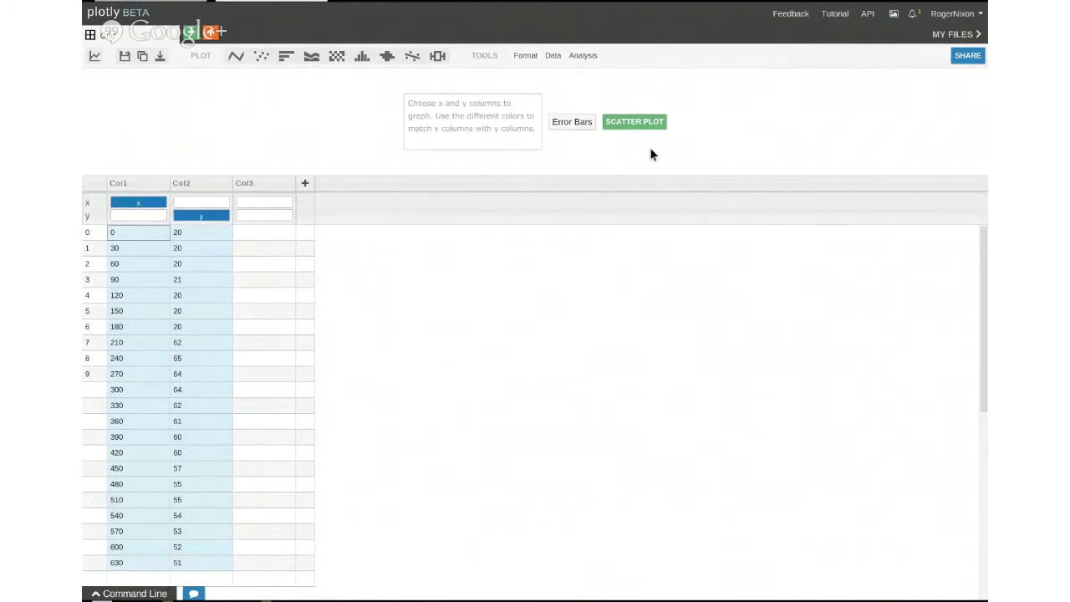
pyautogui.click(643, 126)
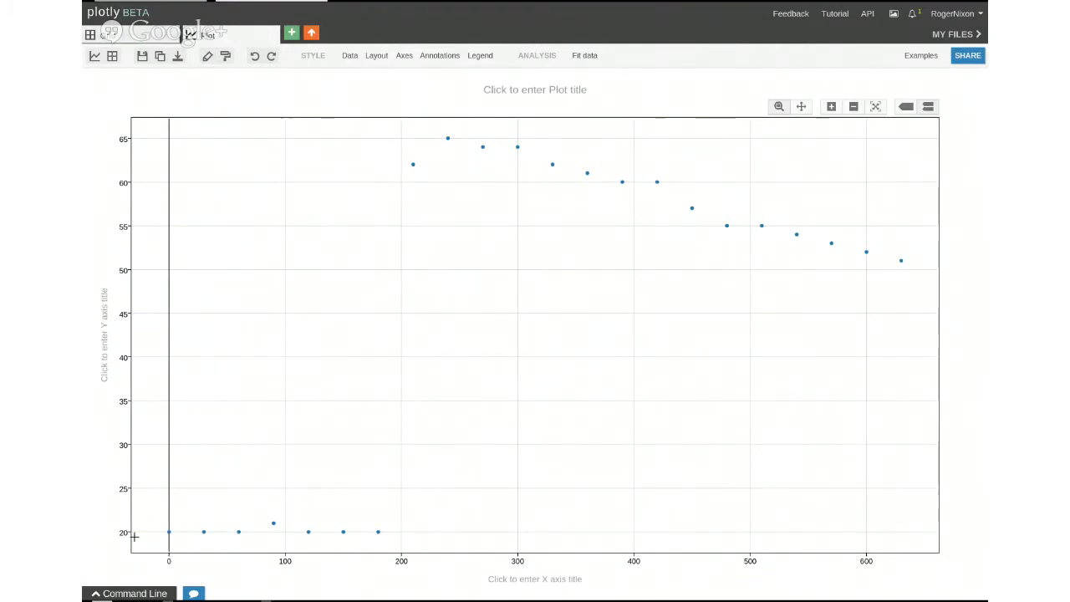
# Enter 'Temp' as the y-axis title and 'Time (sec)' as the x-axis title.
pyautogui.click(105, 369)
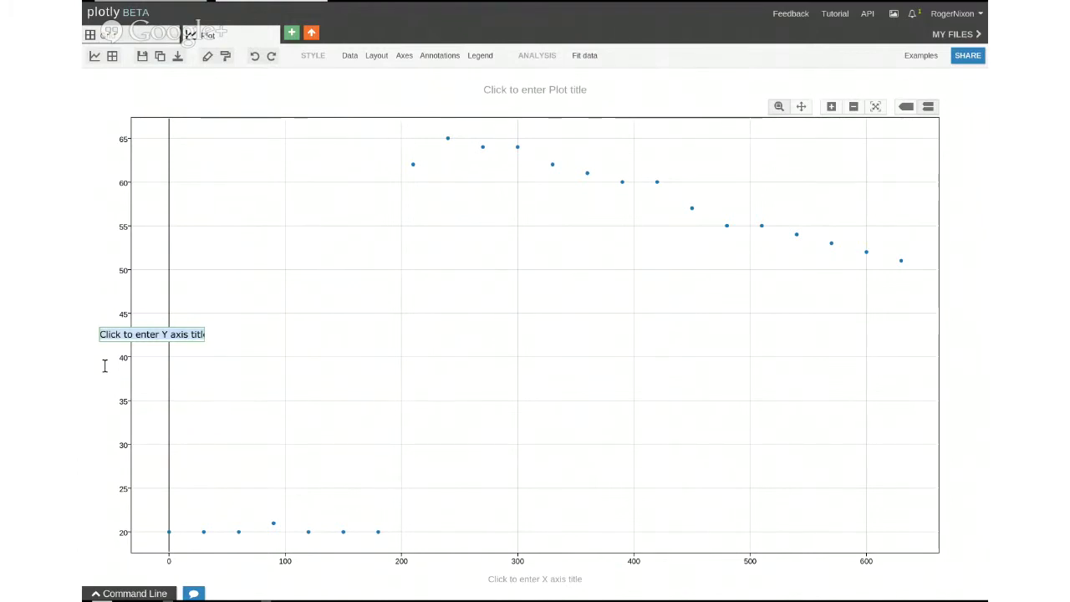
pyautogui.write('Temp')
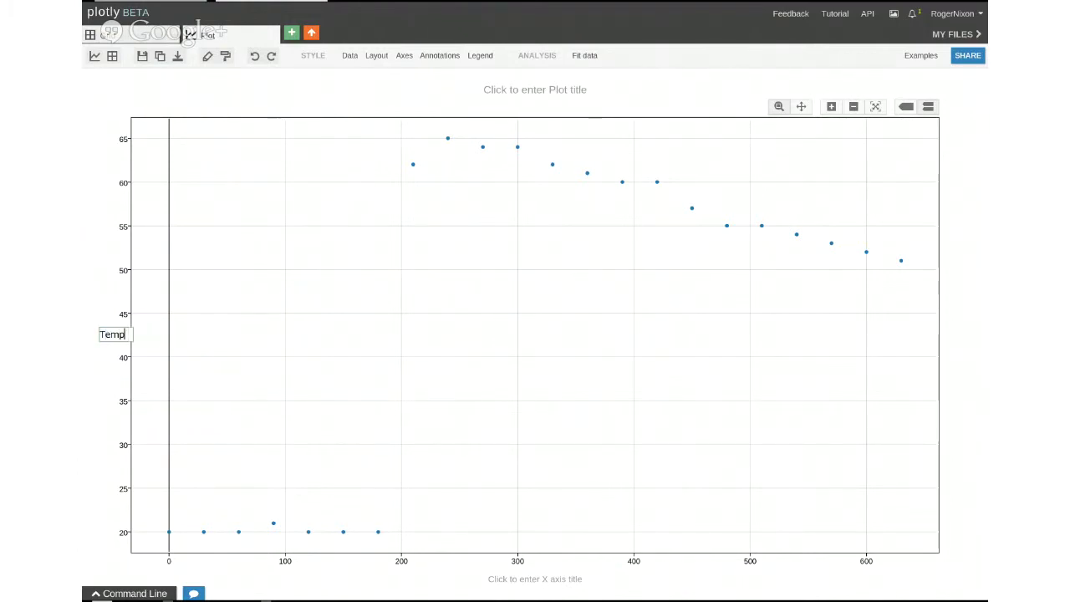
pyautogui.press('Return')
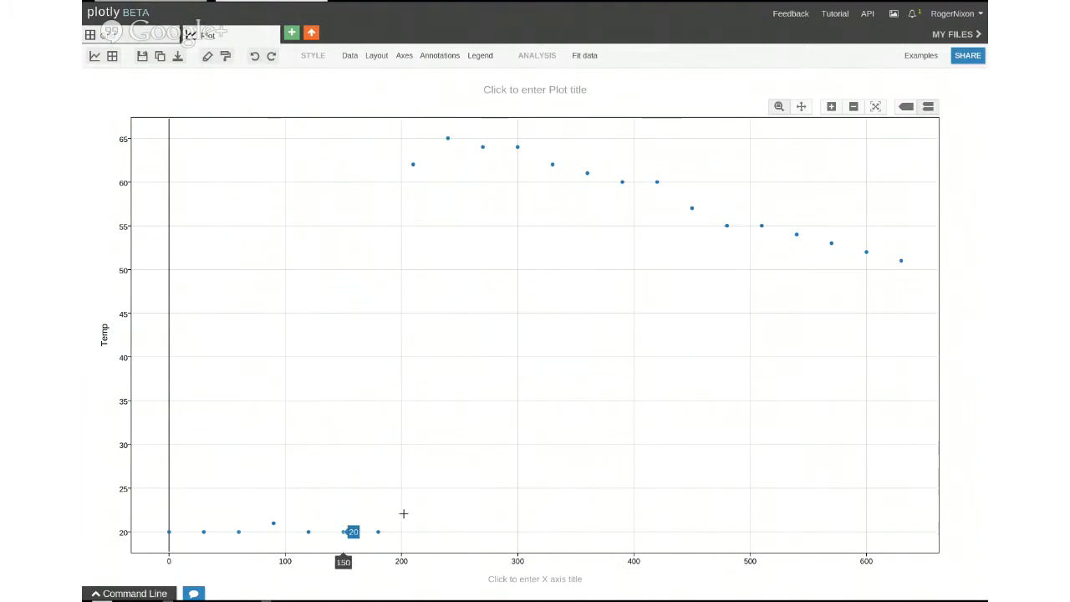
pyautogui.click(561, 578)
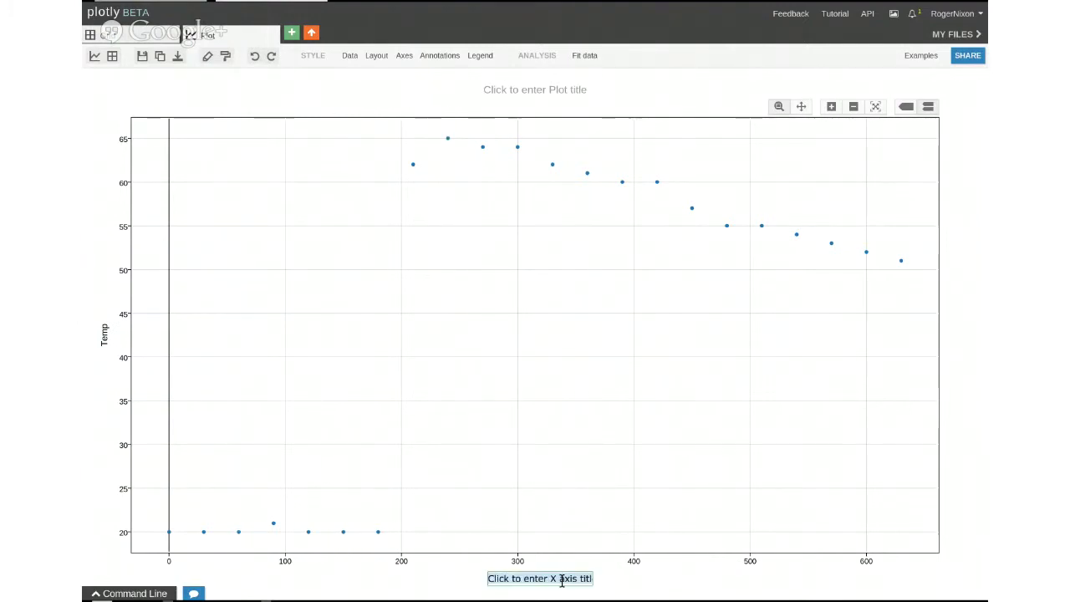
pyautogui.write('Tim')
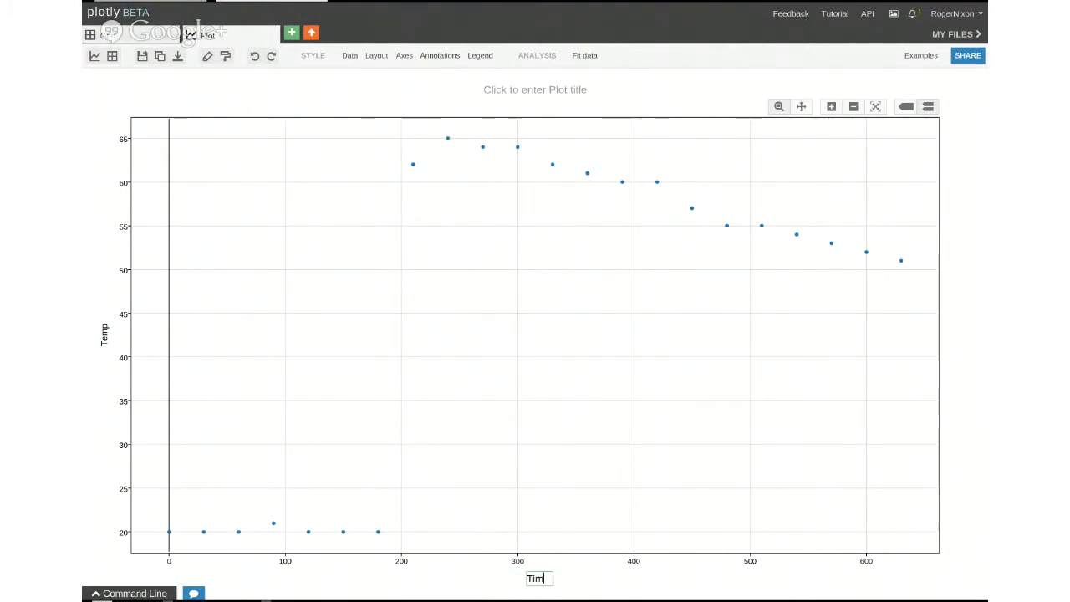
pyautogui.write('e (sec')
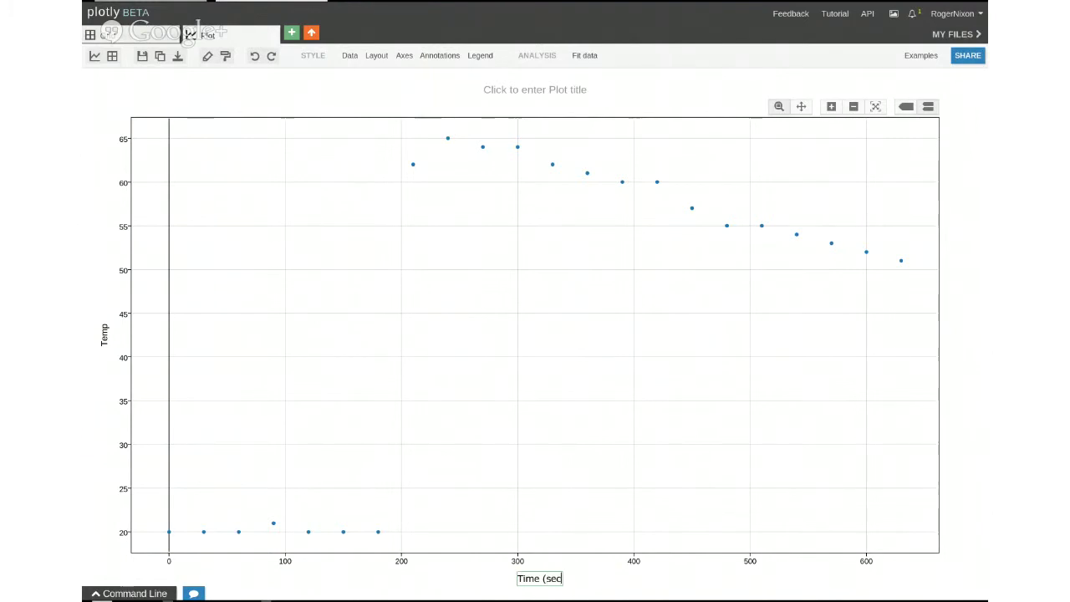
pyautogui.write(')')
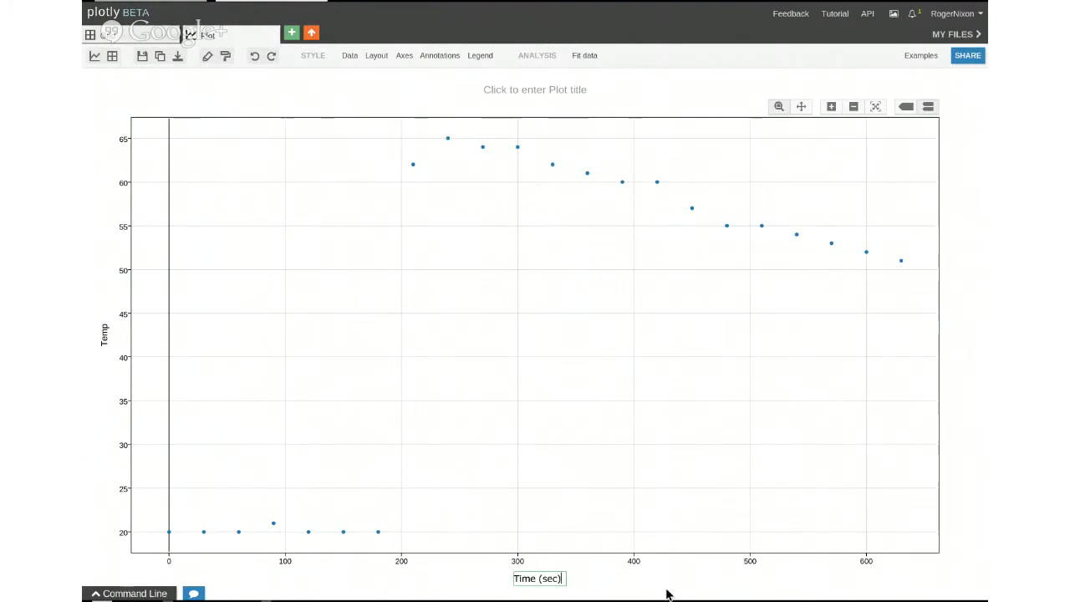
pyautogui.press('Return')
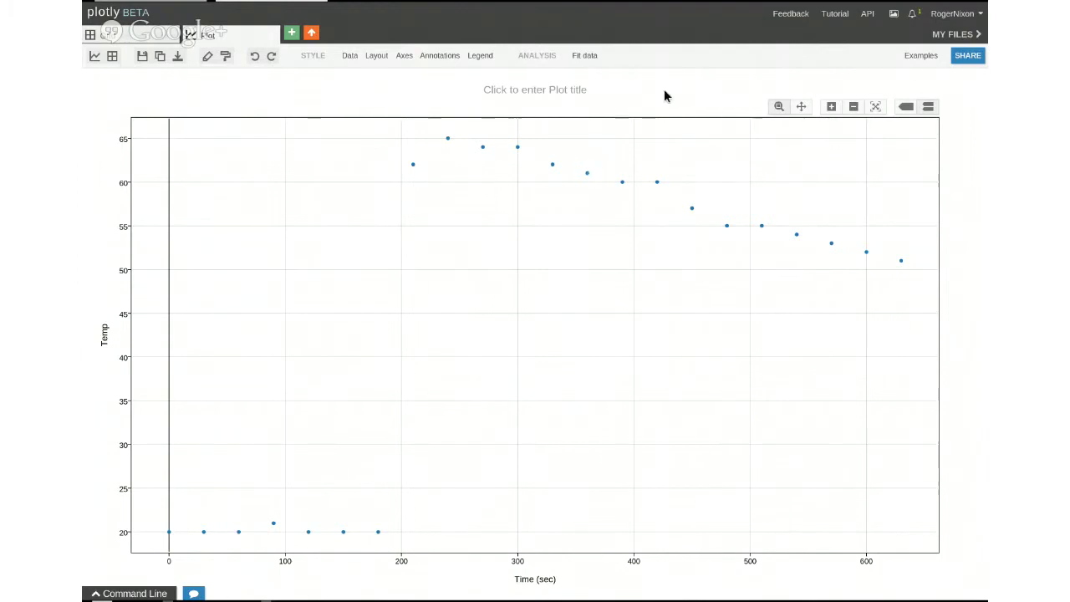
# Title the chart 'Enthalpy change of Copper Sulphate and zinc', correcting the 'Suplphate' and 'zind' typos.
pyautogui.click(554, 92)
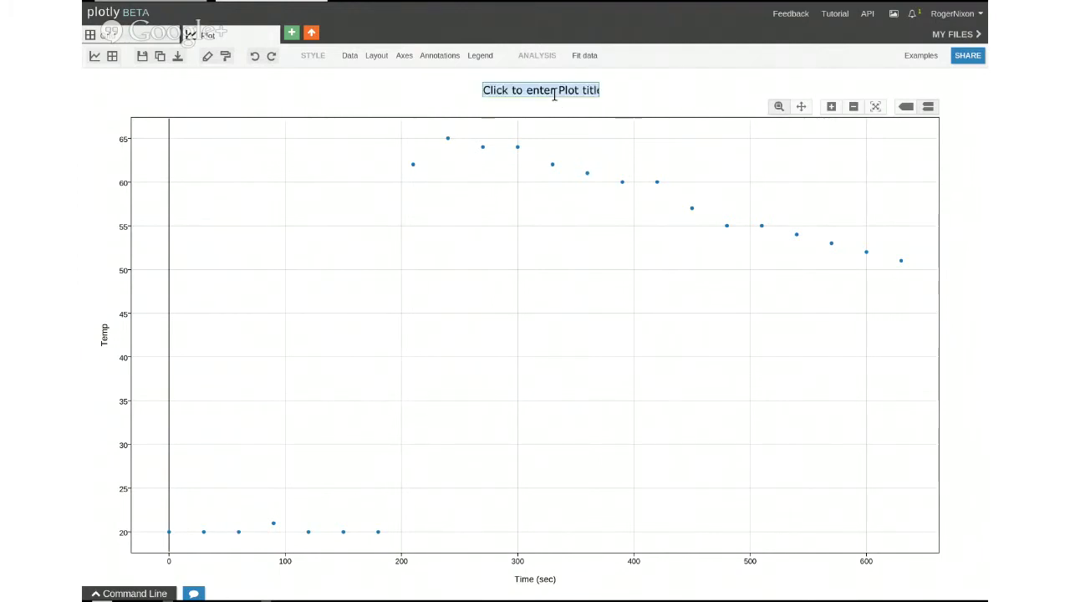
pyautogui.write('Enthal')
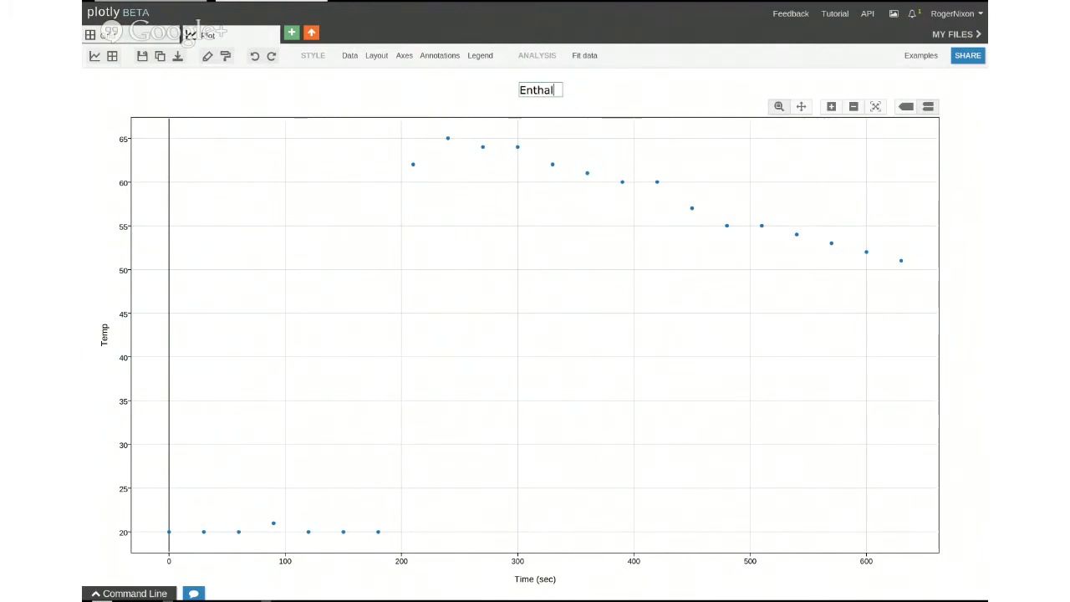
pyautogui.write('py ')
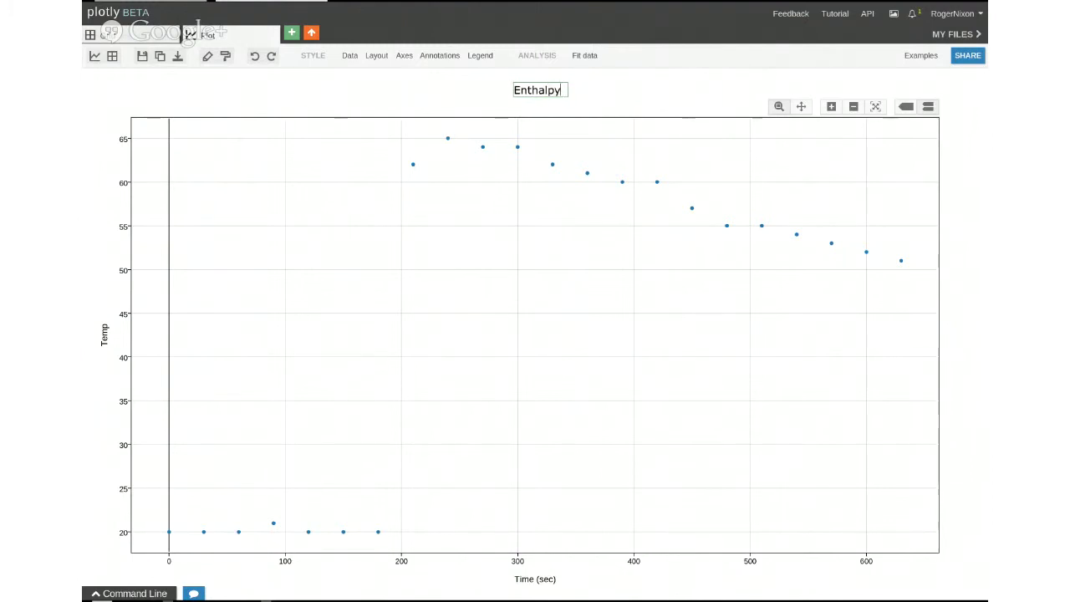
pyautogui.write('chang')
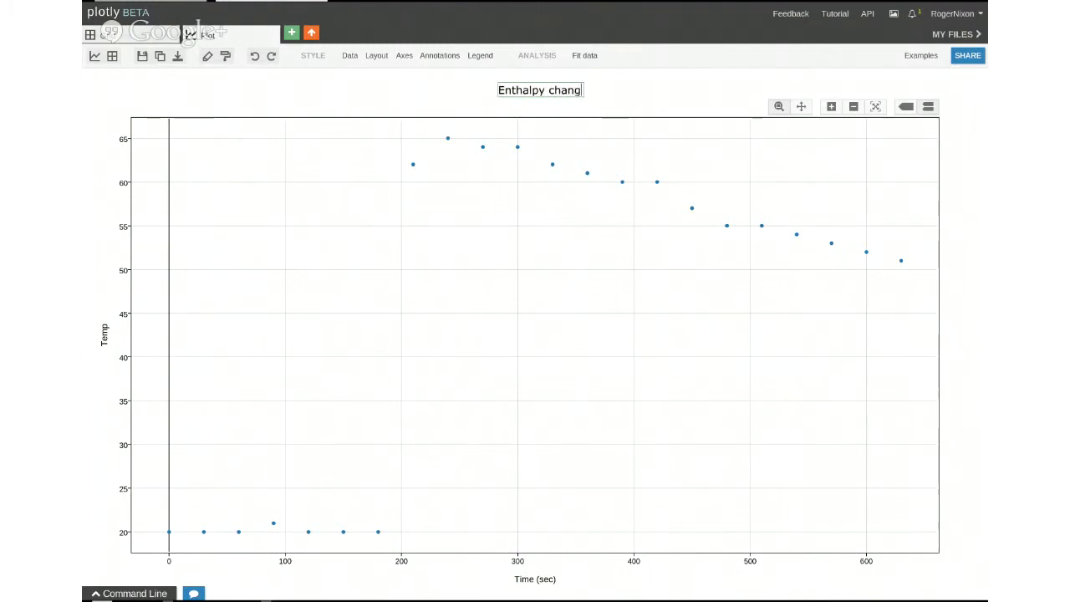
pyautogui.write('e of ')
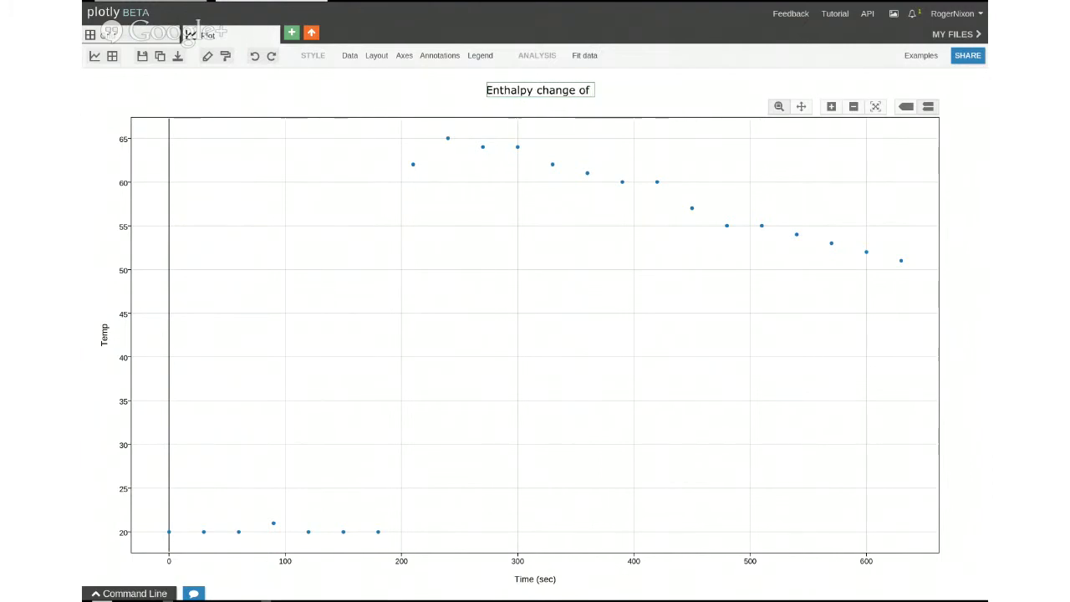
pyautogui.write('Coppe')
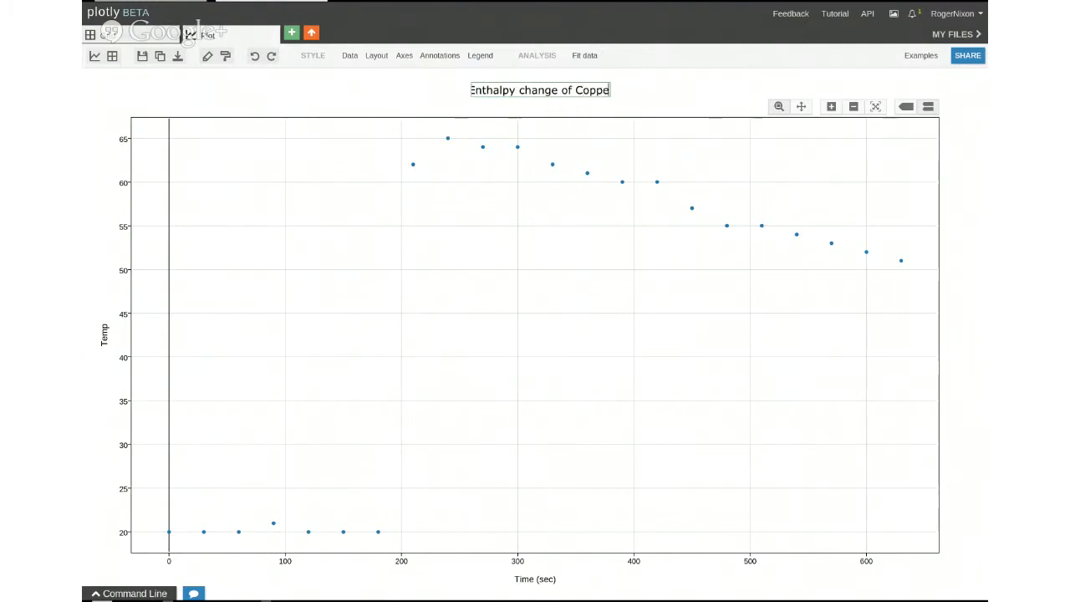
pyautogui.write('r Supl')
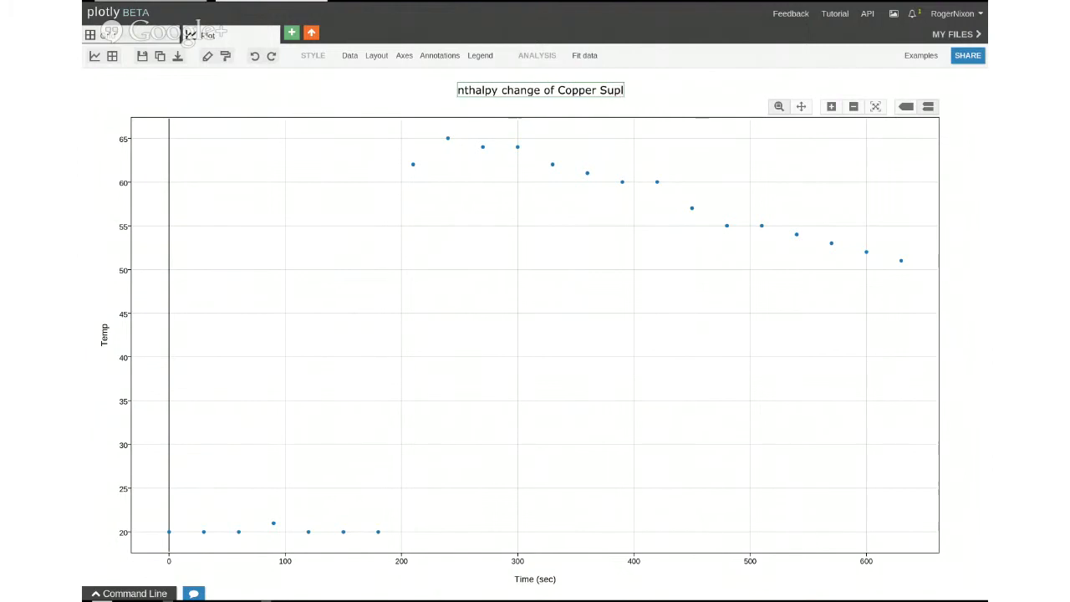
pyautogui.write('phate')
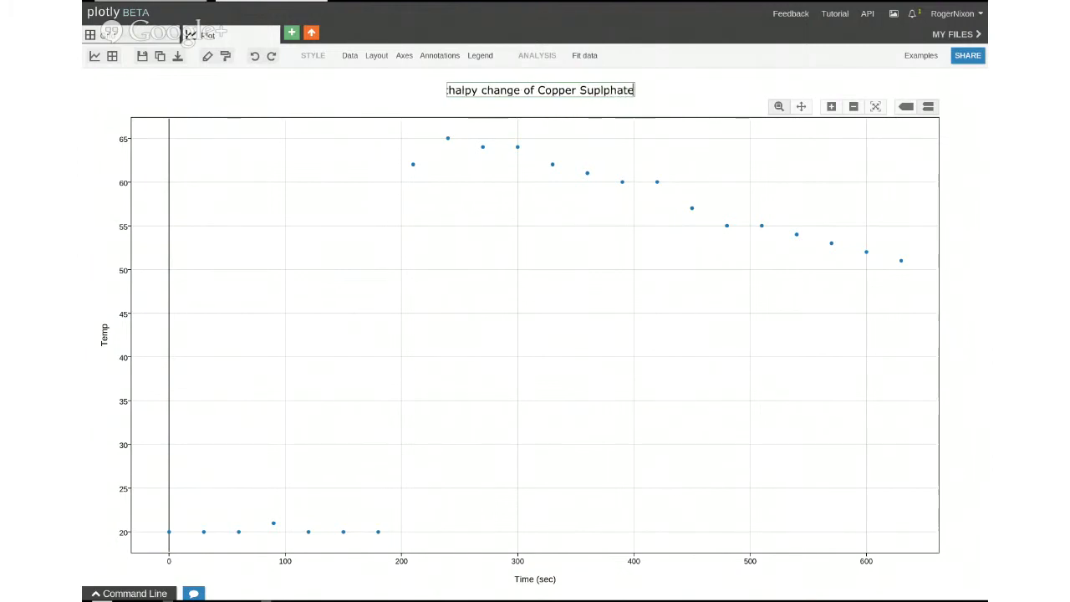
pyautogui.write(' an')
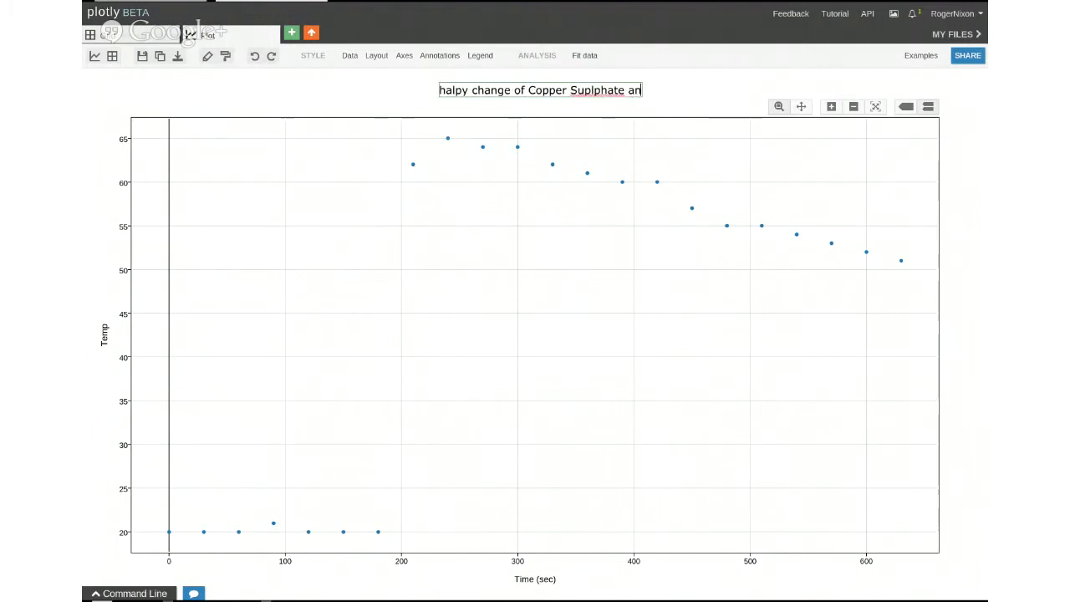
pyautogui.write('d zind')
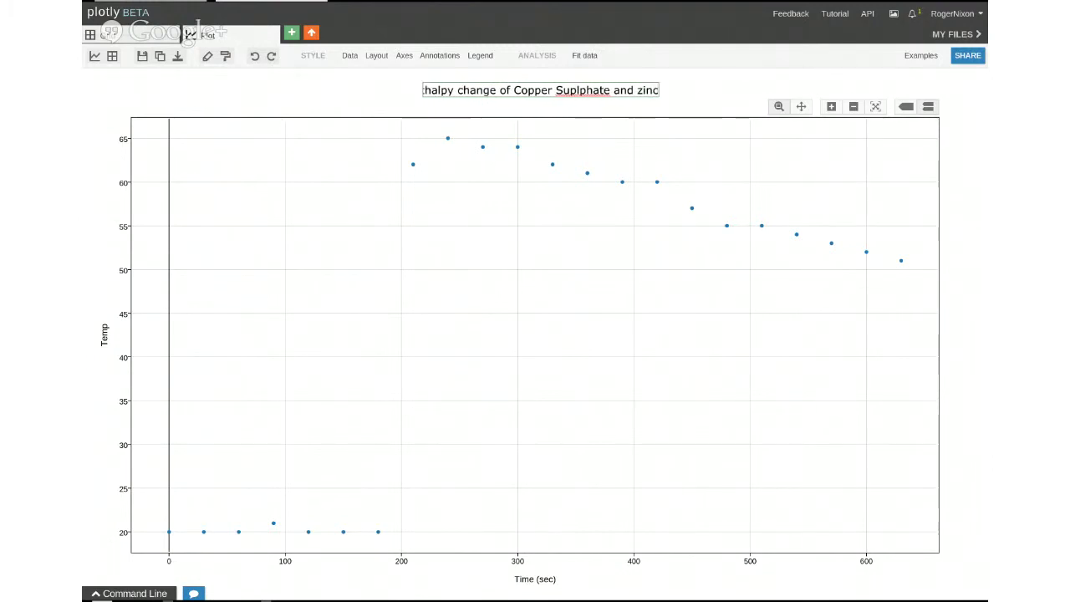
pyautogui.press('BackSpace')
pyautogui.write('c')
pyautogui.click(579, 91)
pyautogui.press('BackSpace')
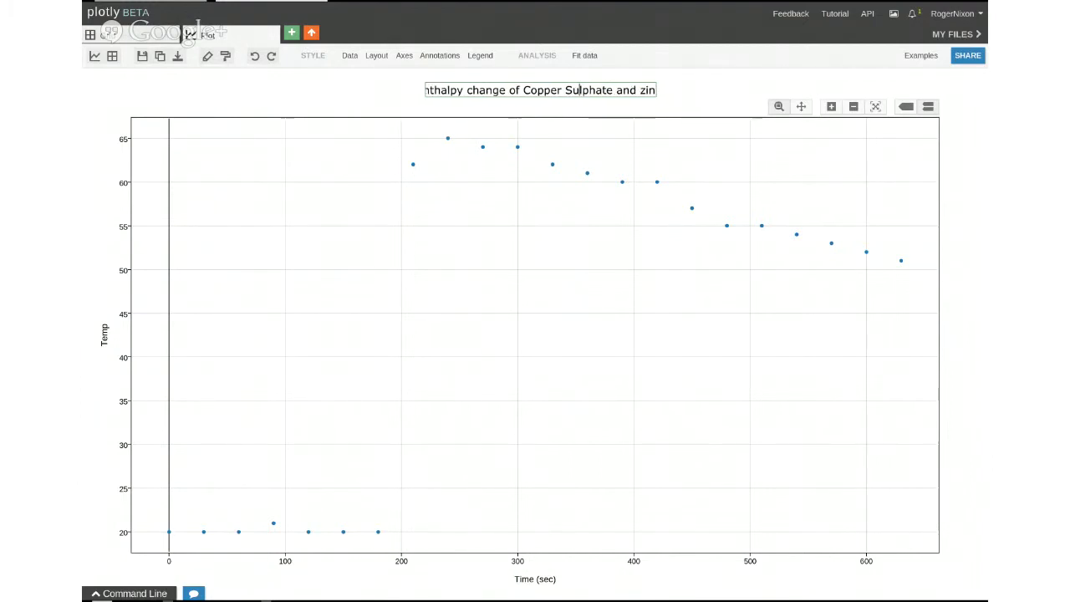
pyautogui.click(696, 82)
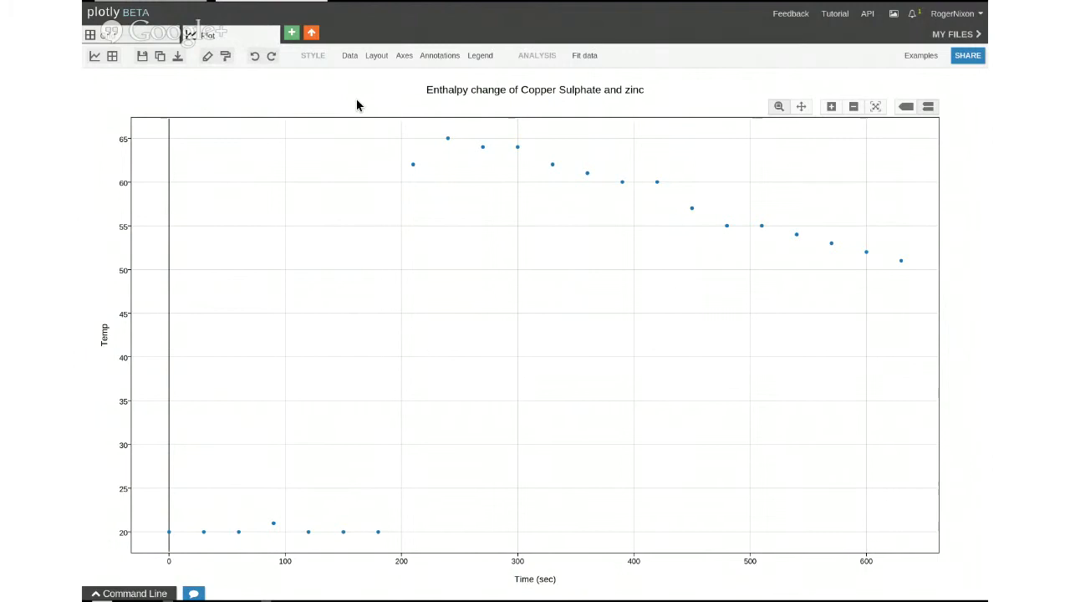
# After a quick look at My Files, download the chart in PDF format.
pyautogui.click(958, 37)
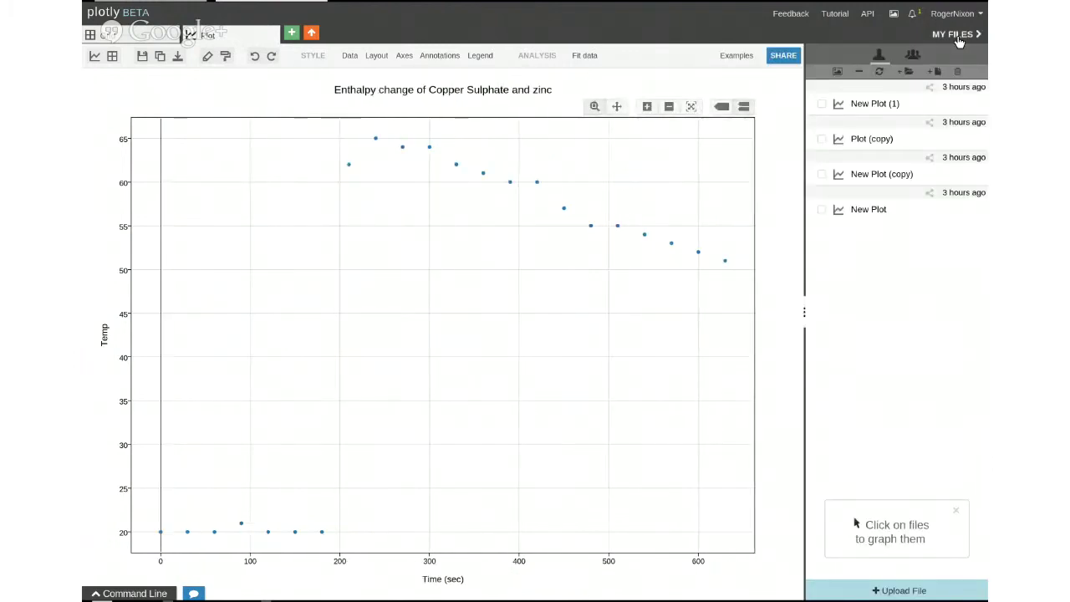
pyautogui.click(958, 37)
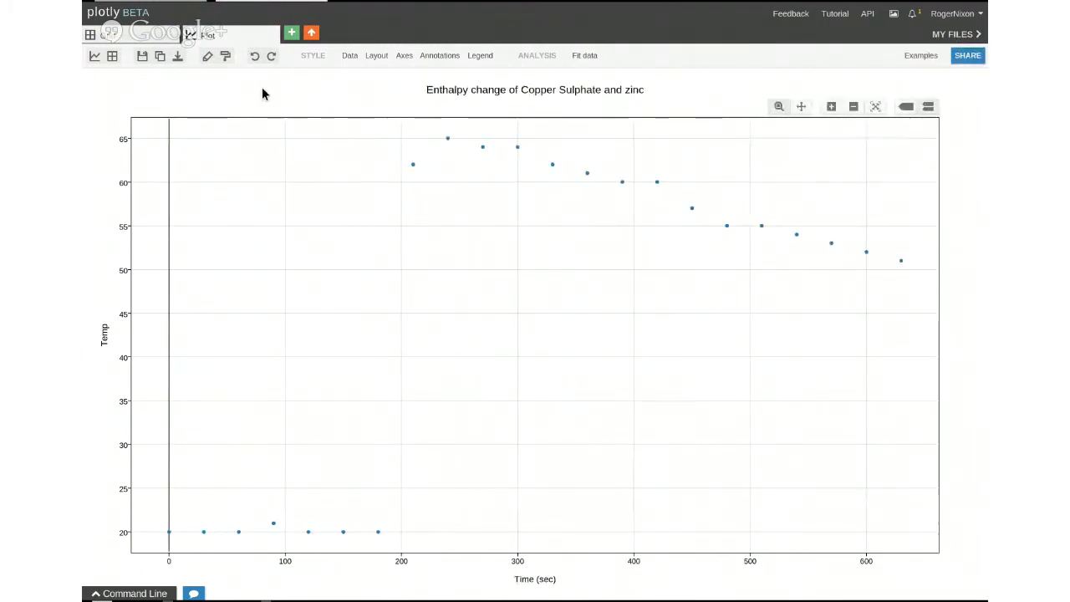
pyautogui.click(177, 58)
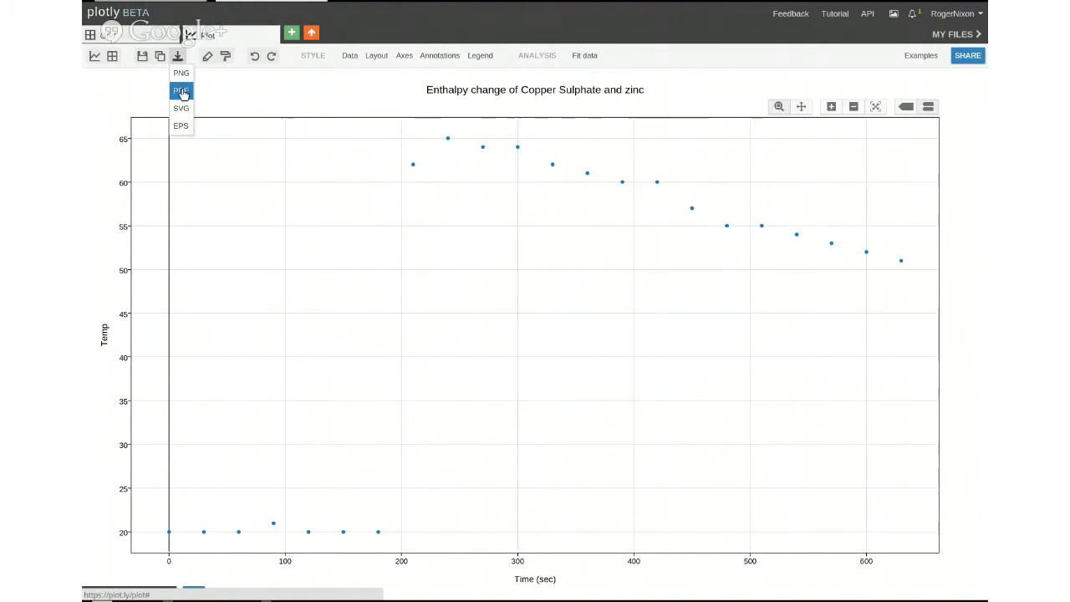
pyautogui.click(181, 92)
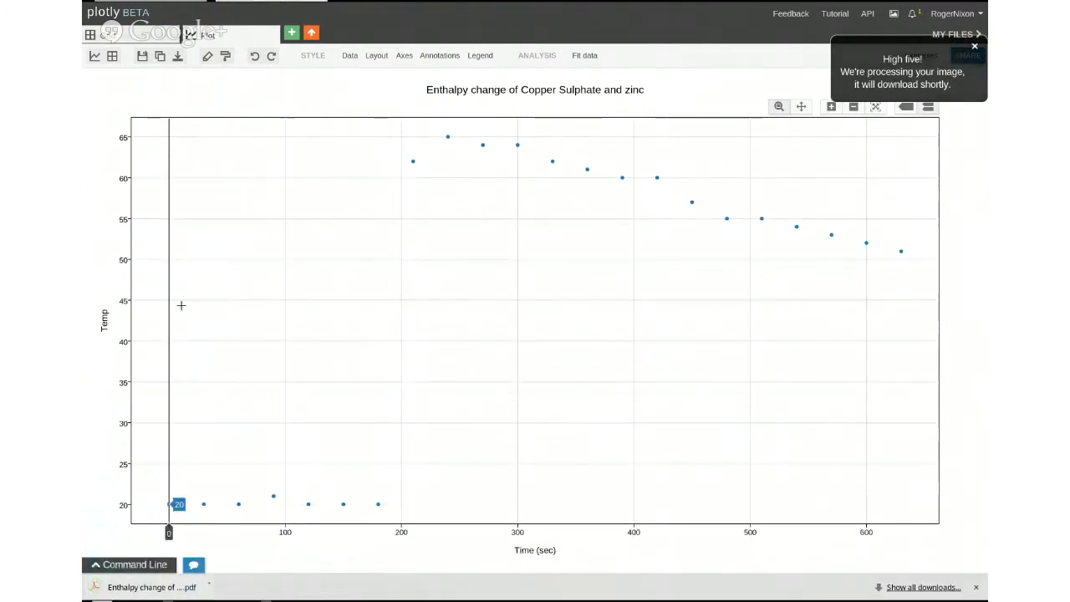
# Open the downloaded chart PDF to review it, then return to the plot.ly tab.
pyautogui.click(207, 587)
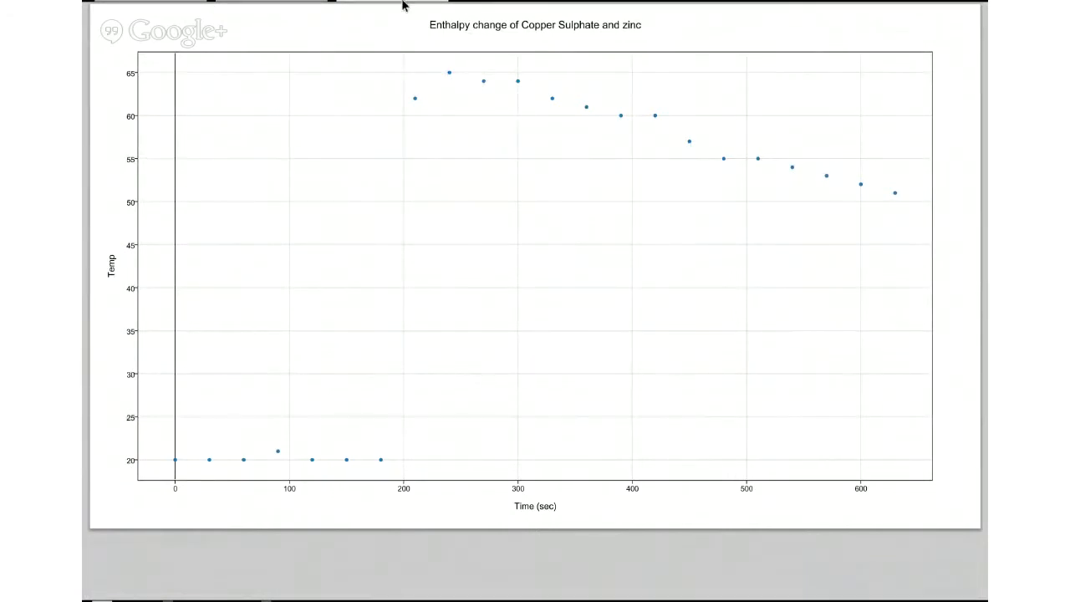
pyautogui.click(264, 8)
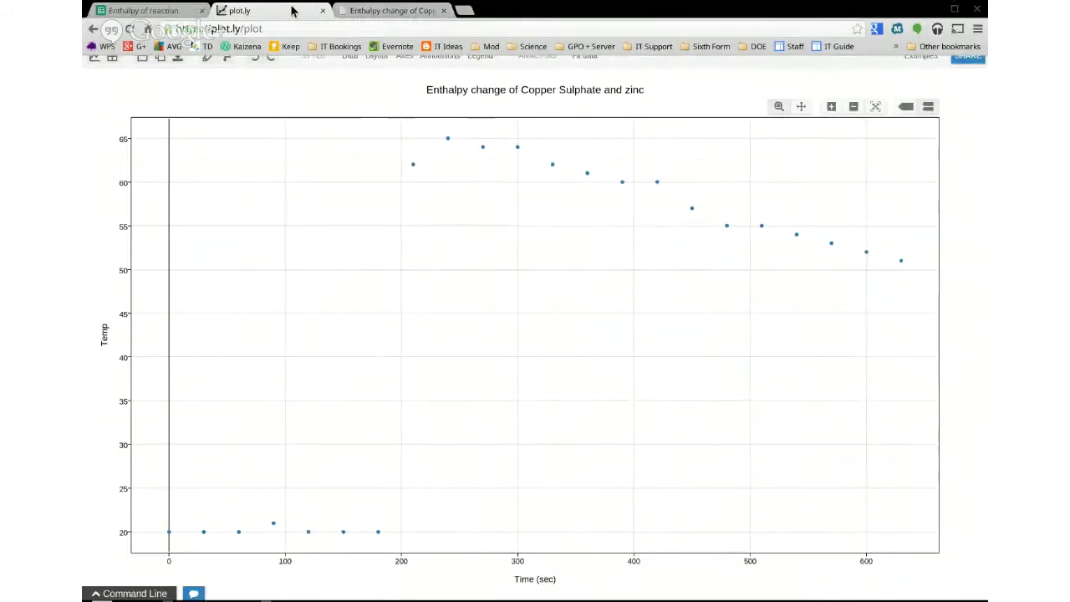
# Zoom out and pan the chart to leave space around the data, then set hover to Compare data.
pyautogui.moveTo(384, 293)
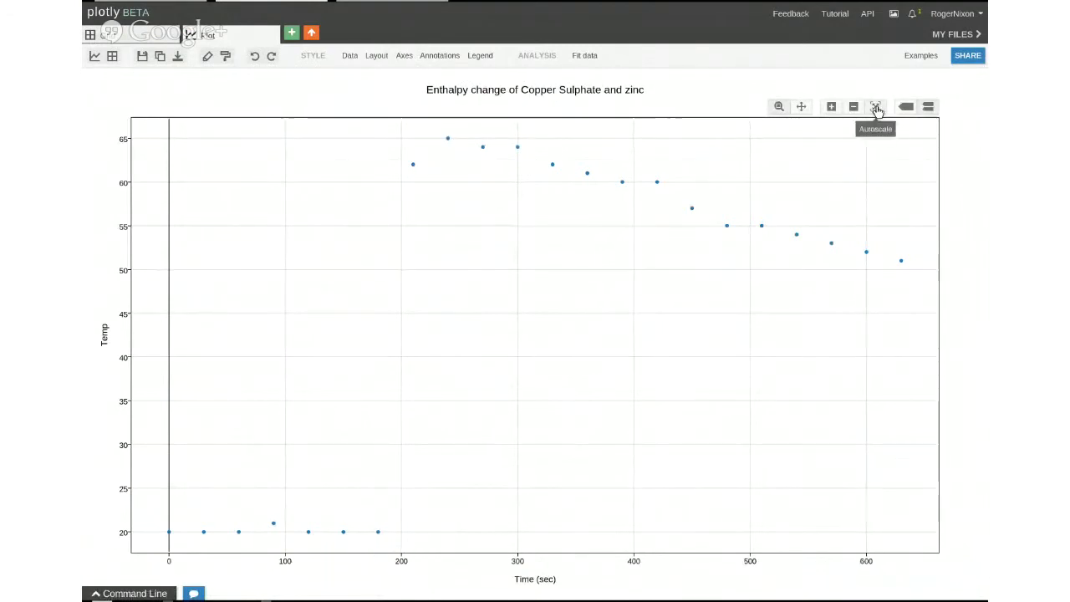
pyautogui.click(832, 107)
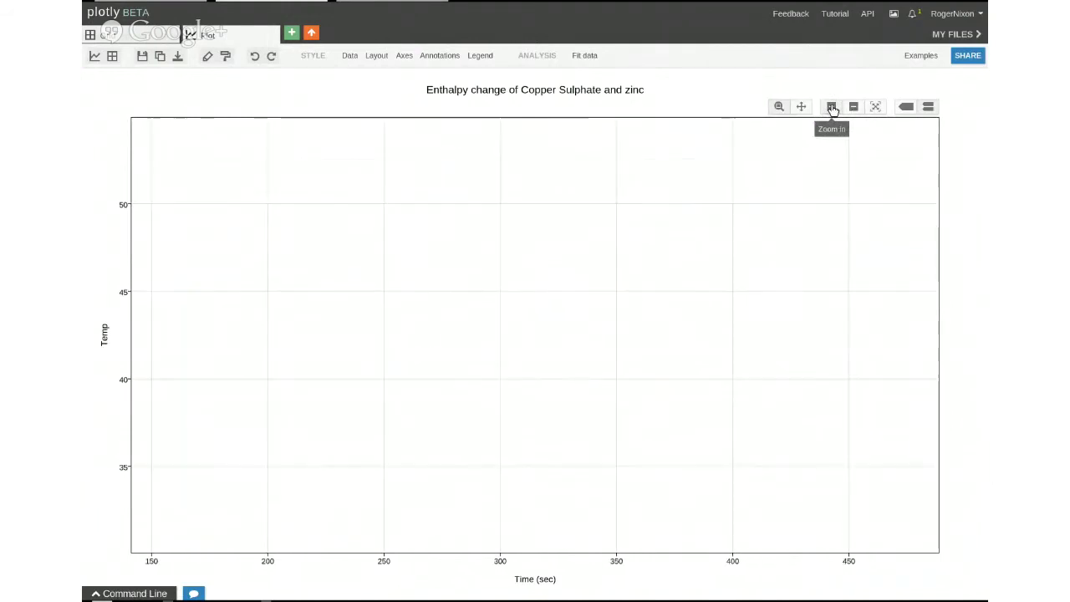
pyautogui.click(854, 109)
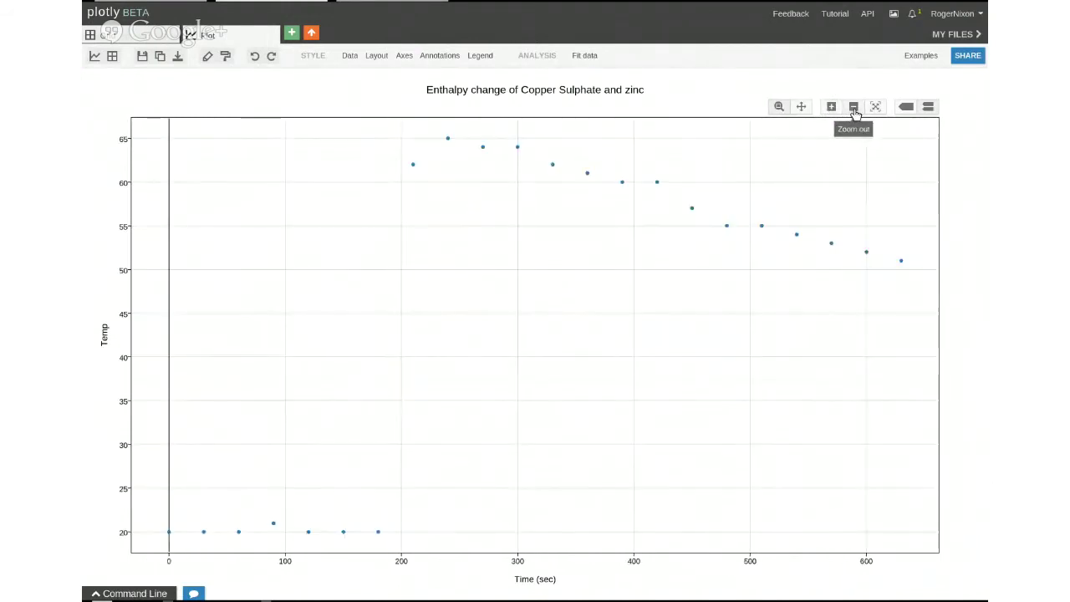
pyautogui.click(854, 108)
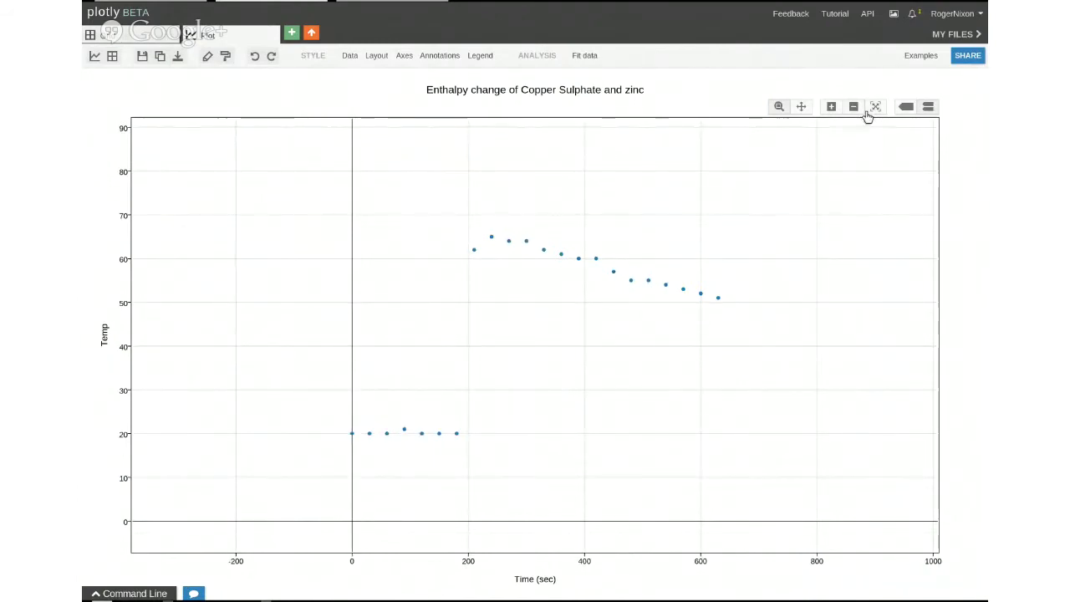
pyautogui.click(803, 108)
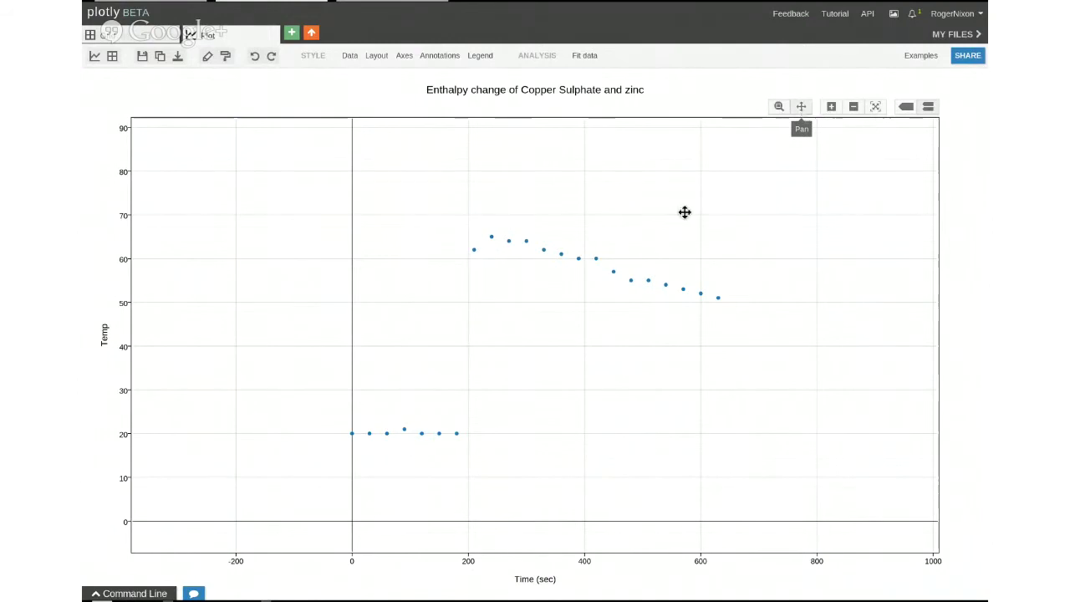
pyautogui.moveTo(410, 332); pyautogui.dragTo(293, 326)
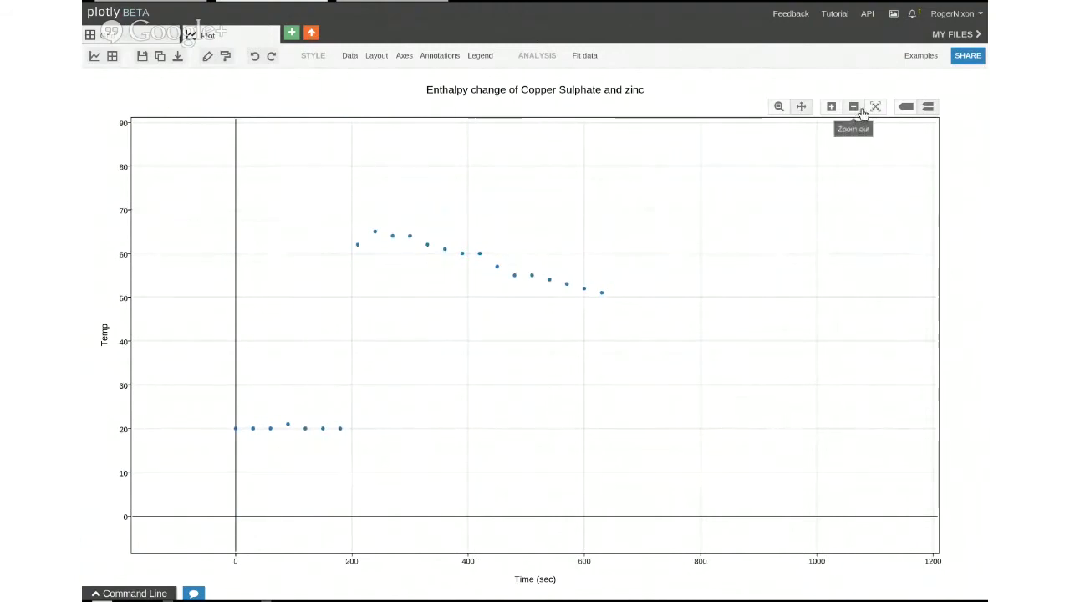
pyautogui.click(924, 109)
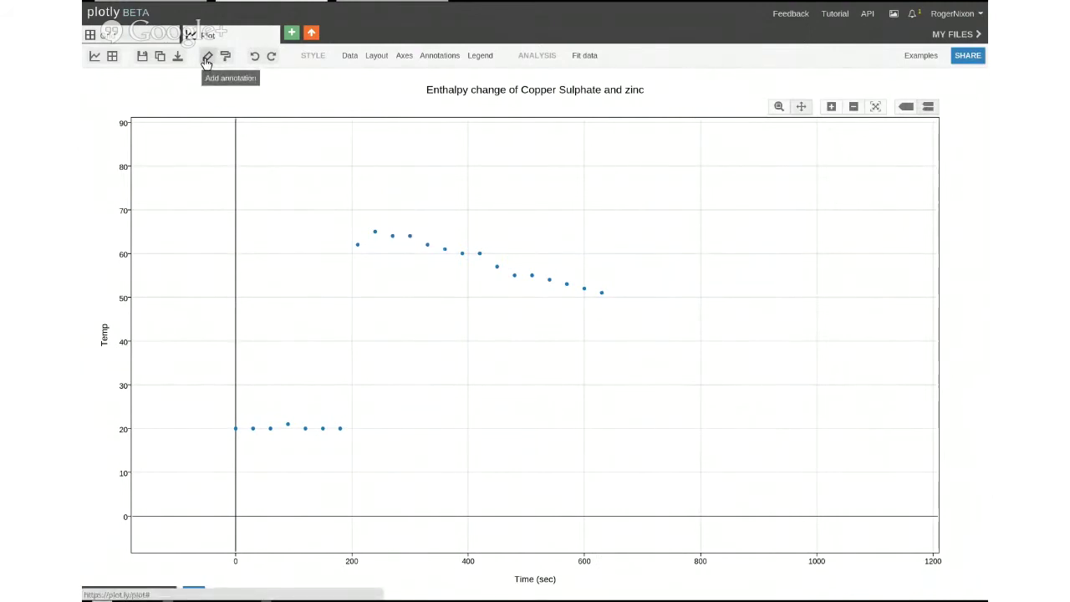
# Create a new grid and enter x values 1 through 8 down Col1.
pyautogui.click(292, 35)
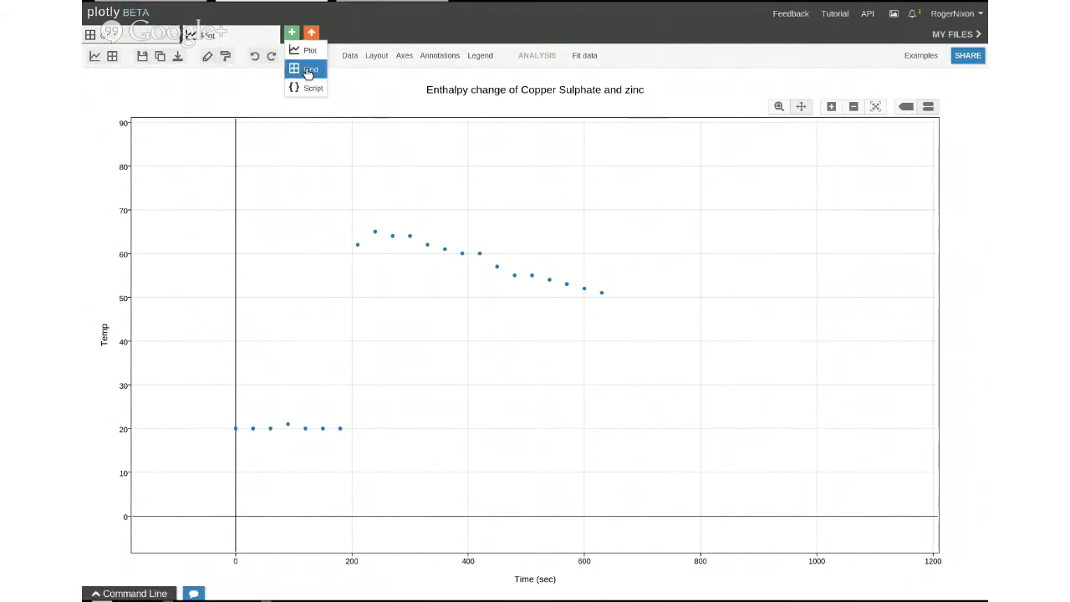
pyautogui.click(308, 70)
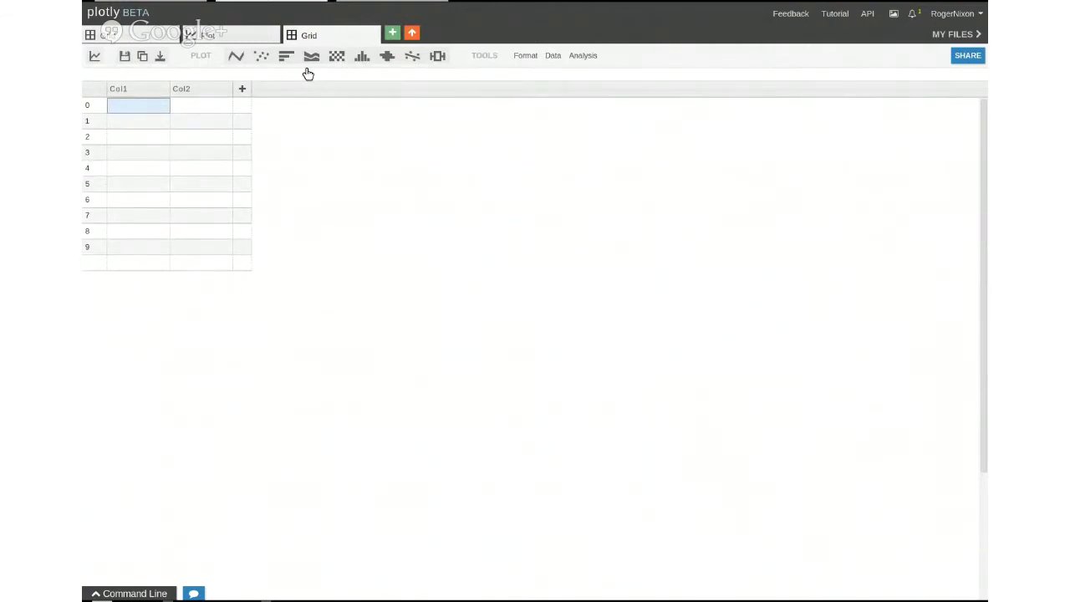
pyautogui.press('Return')
pyautogui.write('2')
pyautogui.press('Return')
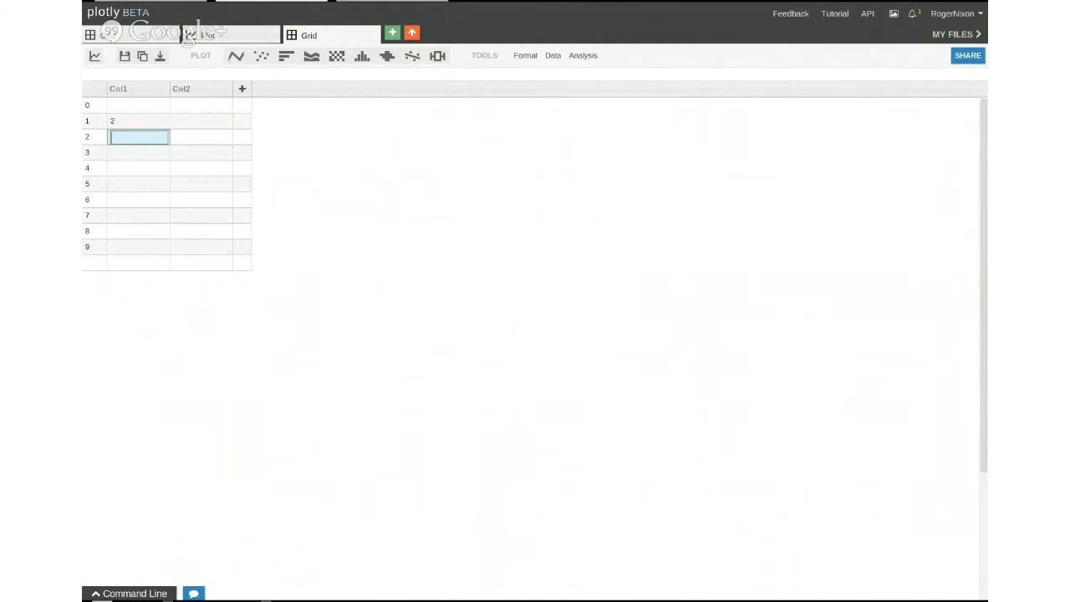
pyautogui.click(138, 120)
pyautogui.click(138, 105)
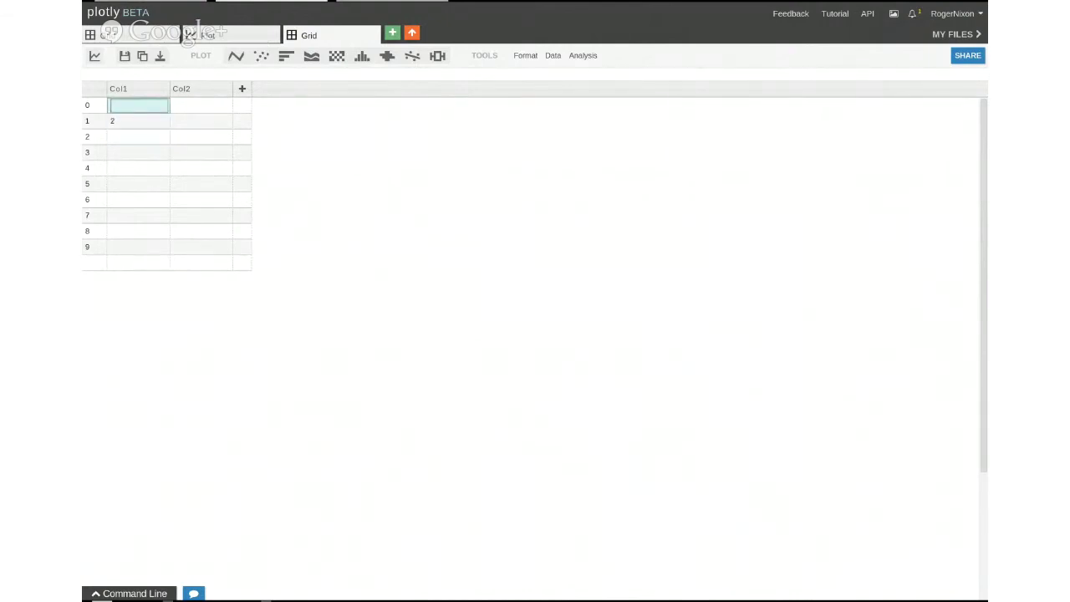
pyautogui.write('1')
pyautogui.press('Return')
pyautogui.press('Return')
pyautogui.write('3')
pyautogui.press('Return')
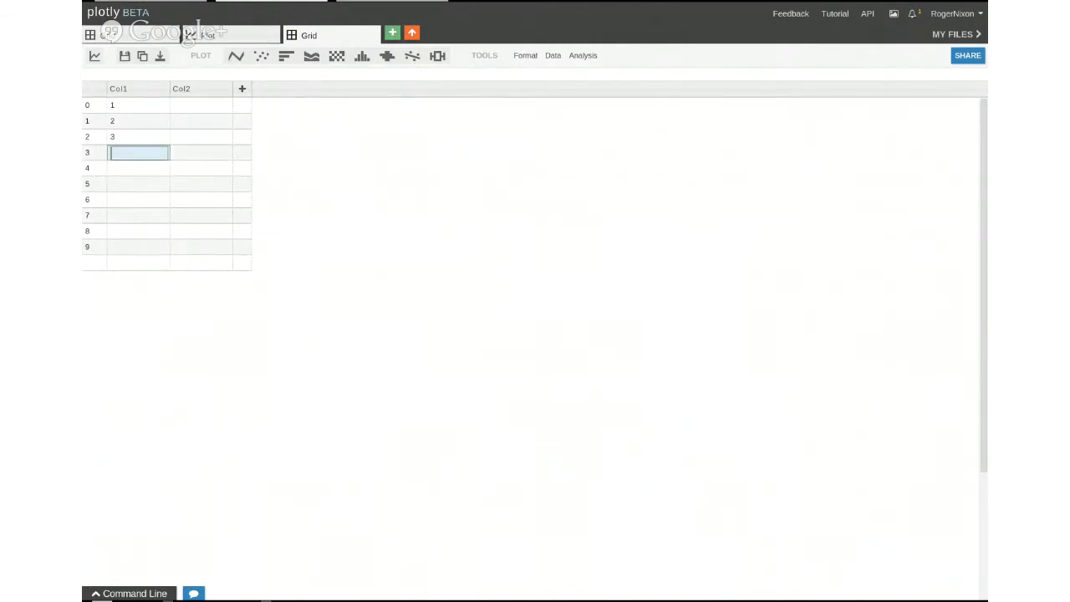
pyautogui.write('4')
pyautogui.press('Return')
pyautogui.write('5')
pyautogui.press('Return')
pyautogui.write('6')
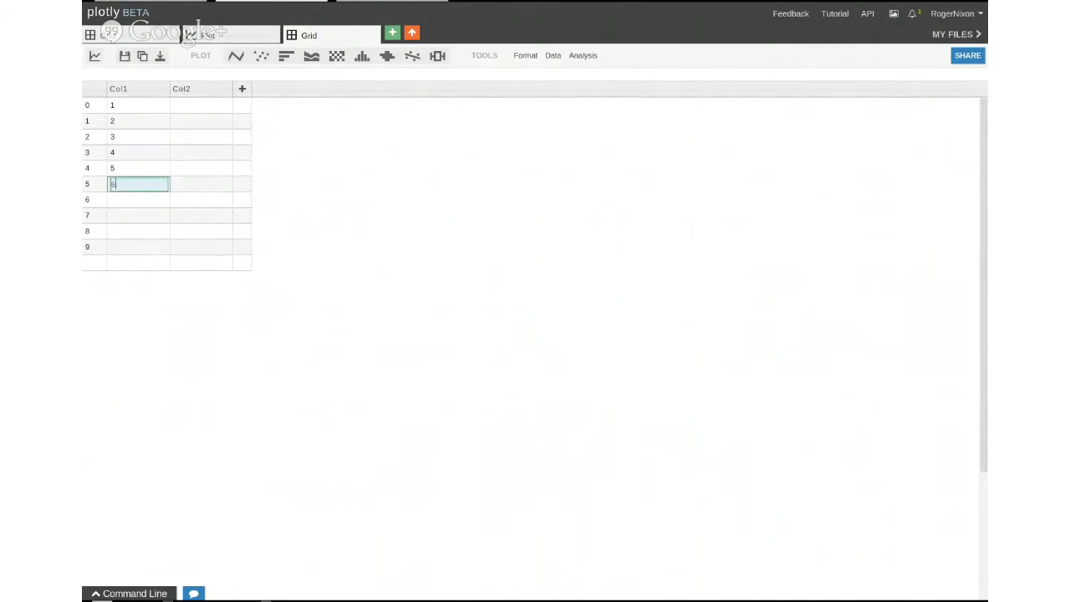
pyautogui.press('Return')
pyautogui.write('7')
pyautogui.press('Return')
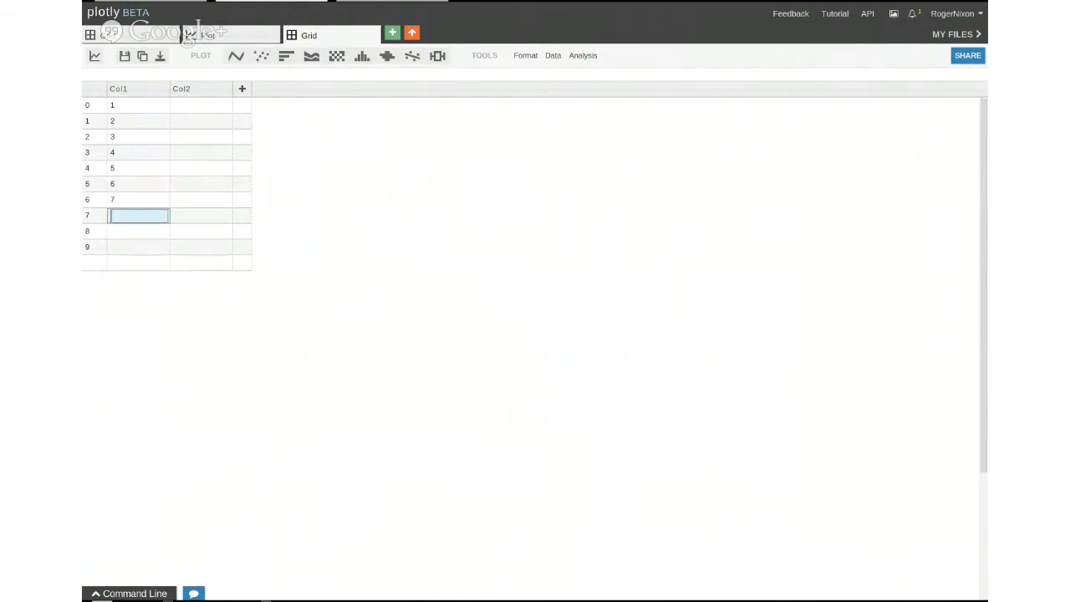
pyautogui.write('8')
pyautogui.press('Tab')
# Enter y readings 1, 1.1, 1.3, 3.9, 5.1, 6.2, 6.9 down Col2.
pyautogui.press('Up')
pyautogui.press('Up')
pyautogui.press('Up')
pyautogui.press('Up')
pyautogui.press('Up')
pyautogui.press('Up')
pyautogui.press('Up')
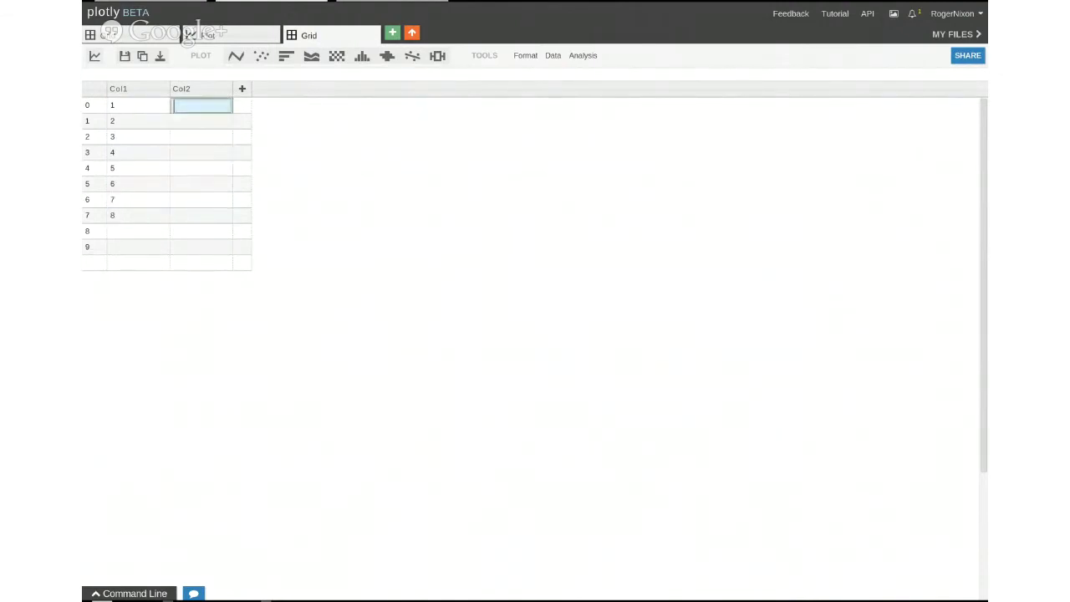
pyautogui.write('1')
pyautogui.press('Return')
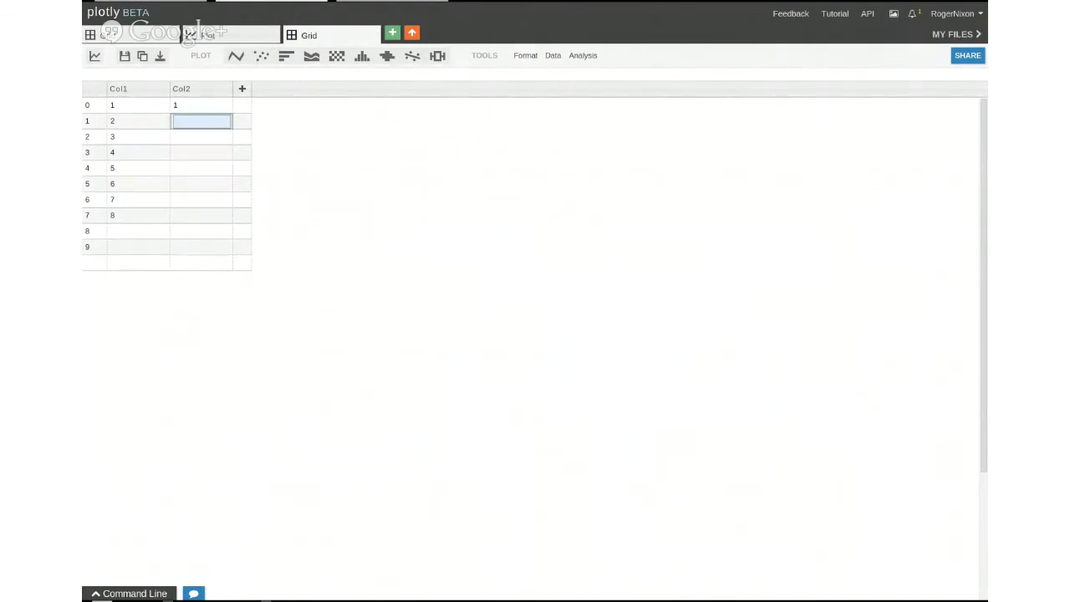
pyautogui.press('Return')
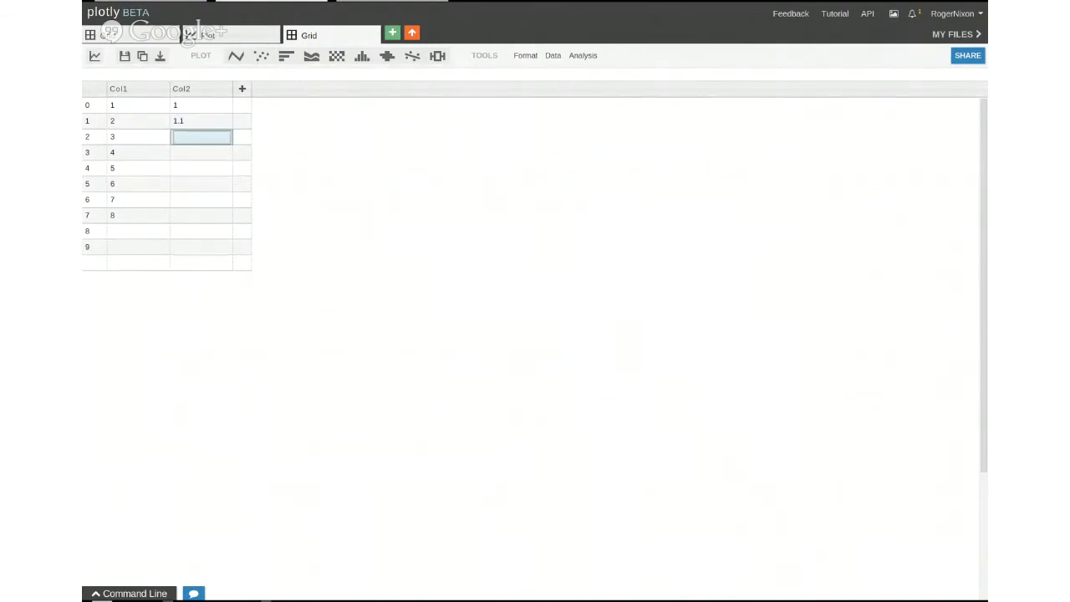
pyautogui.write('1.3')
pyautogui.press('Return')
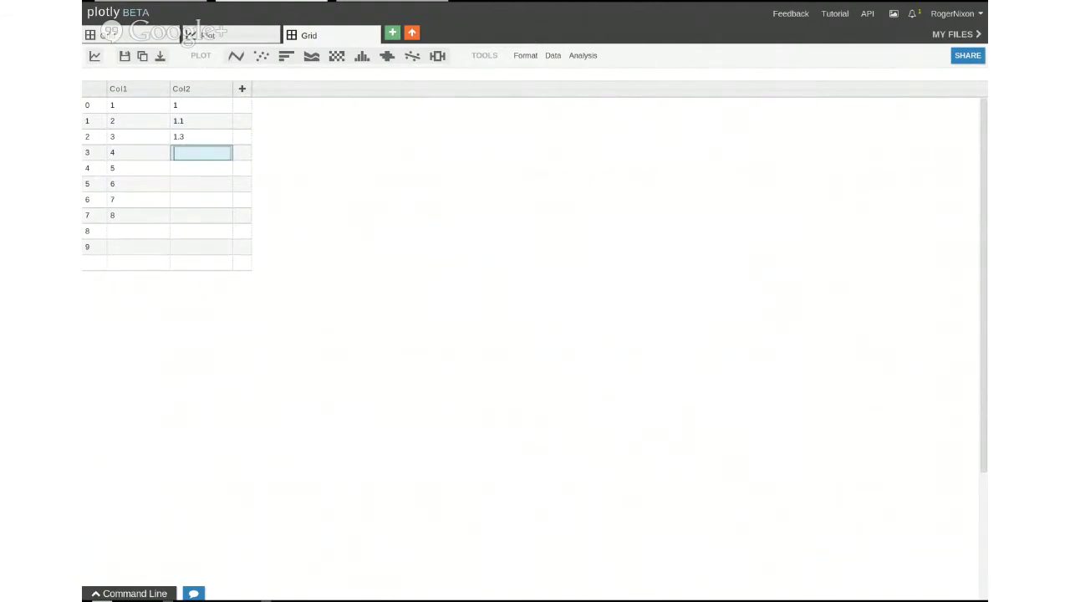
pyautogui.press('Return')
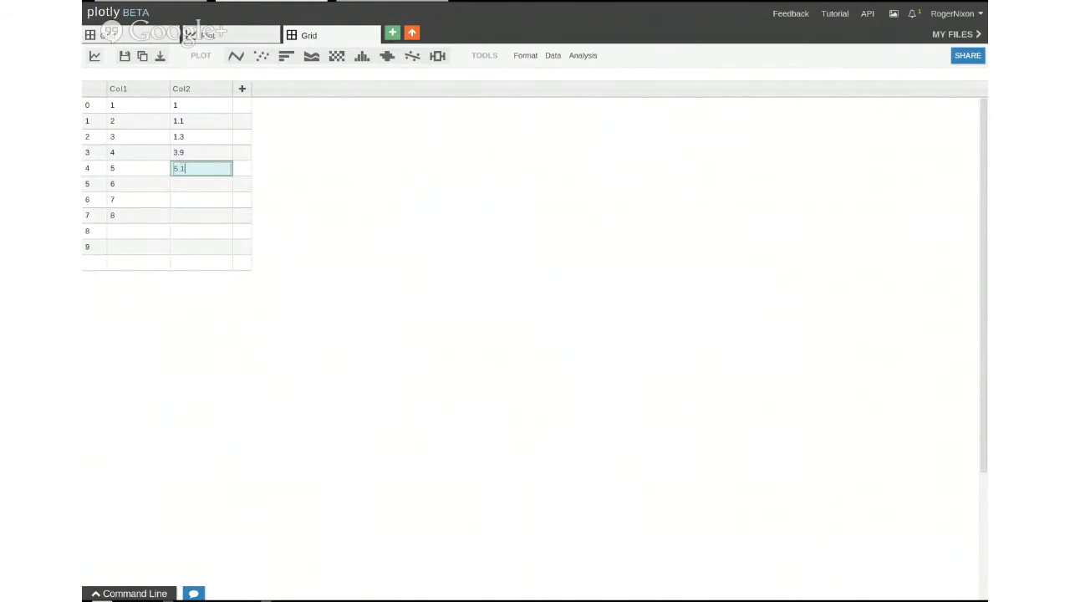
pyautogui.press('Return')
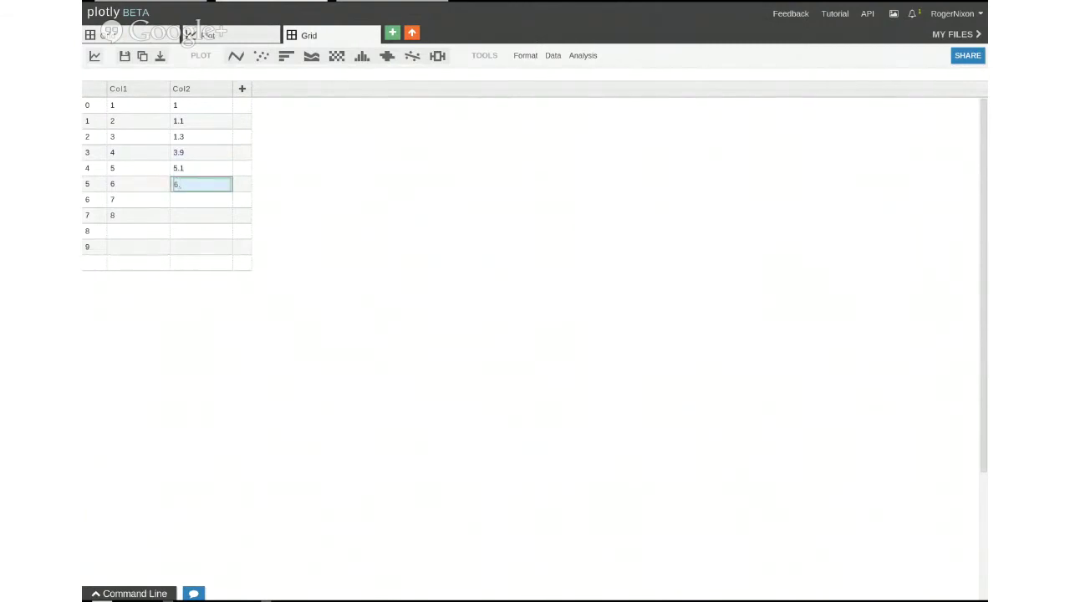
pyautogui.write('6.2')
pyautogui.press('Return')
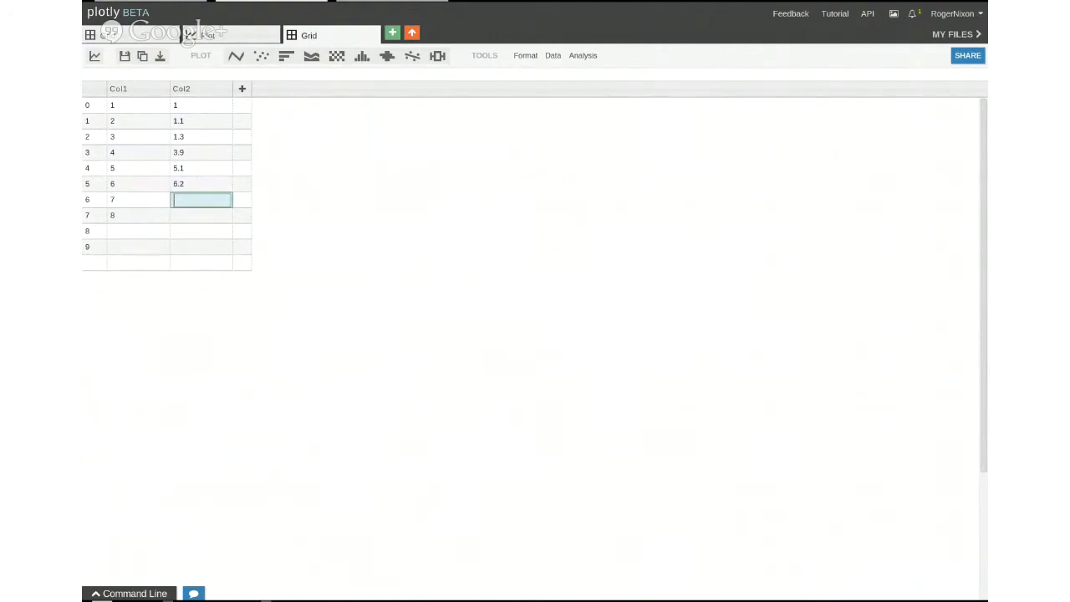
pyautogui.write('6.9')
pyautogui.press('Return')
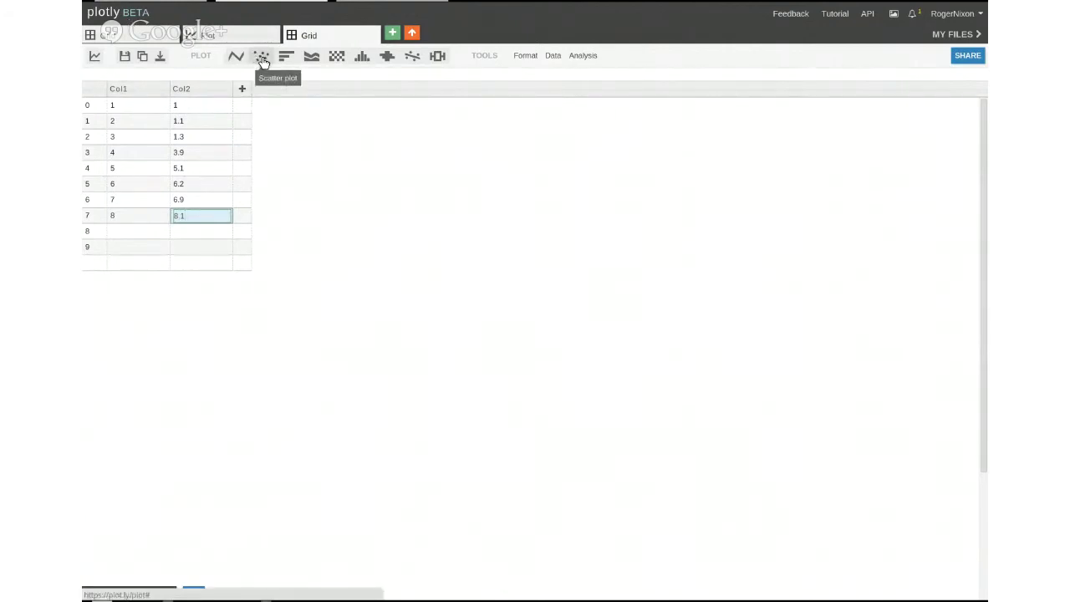
# Run a linear fit of Col2 on Col1, giving y = 1.132x-0.8857 in a new fit_Col2 column.
pyautogui.click(413, 59)
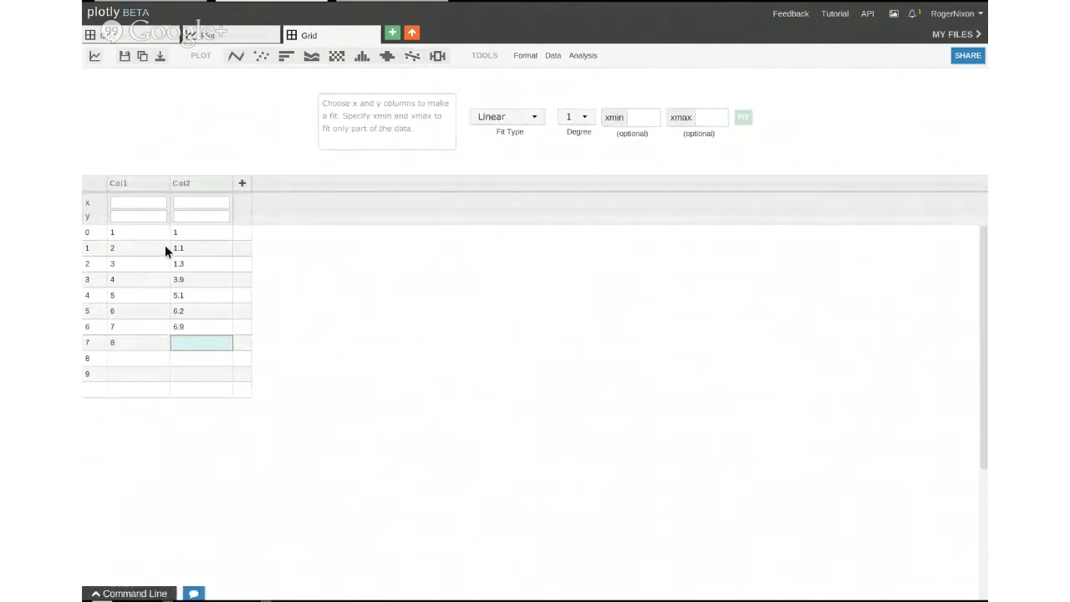
pyautogui.click(129, 205)
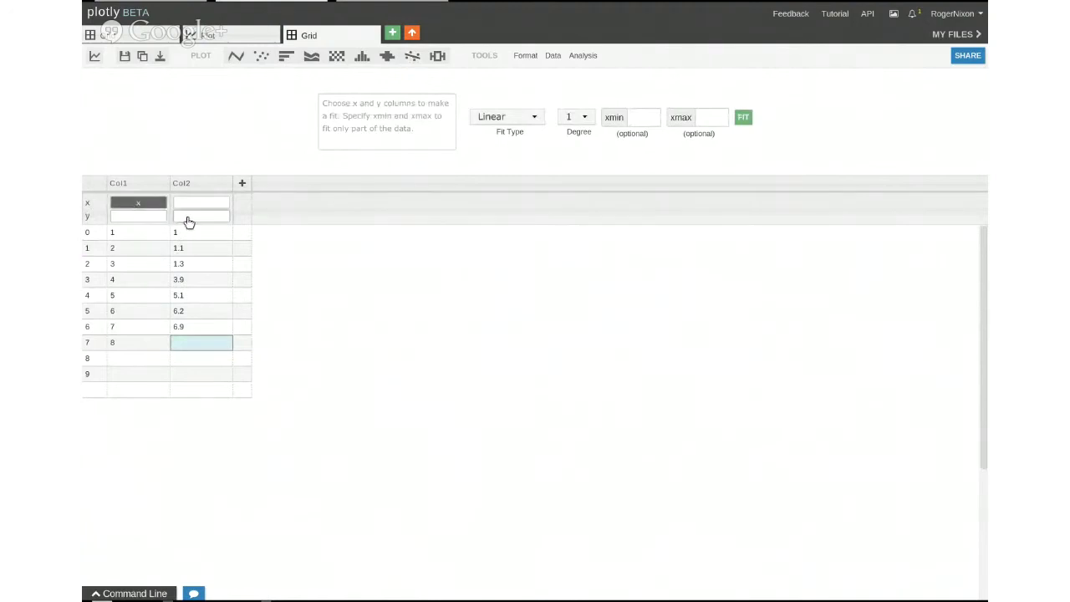
pyautogui.click(187, 218)
pyautogui.click(744, 119)
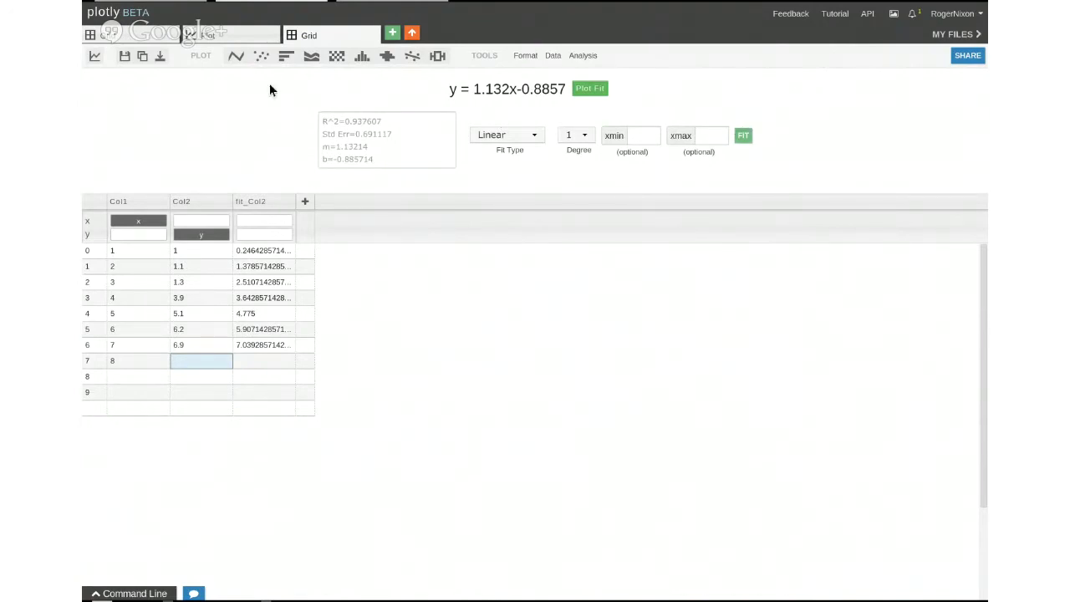
# Create a new scatter plot with Col1 on the x axis and Col2 on the y axis.
pyautogui.click(262, 58)
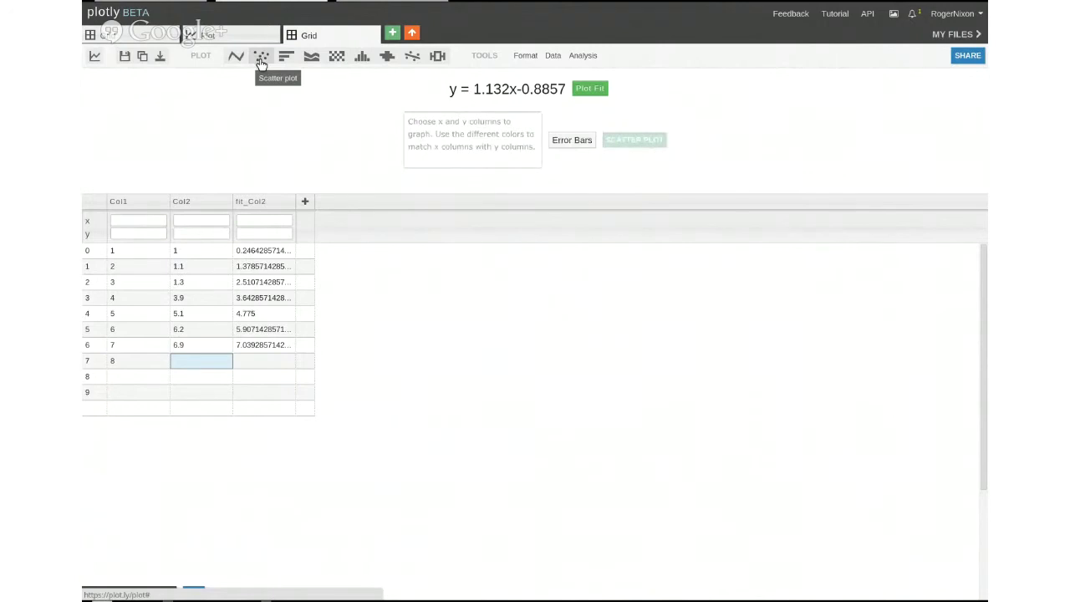
pyautogui.click(125, 221)
pyautogui.click(199, 234)
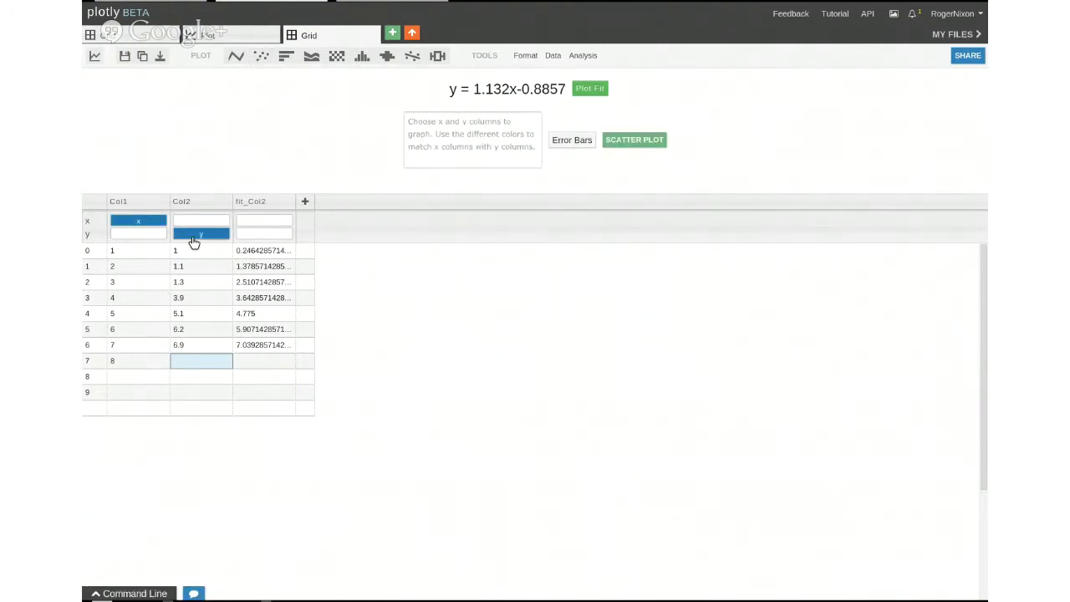
pyautogui.click(640, 142)
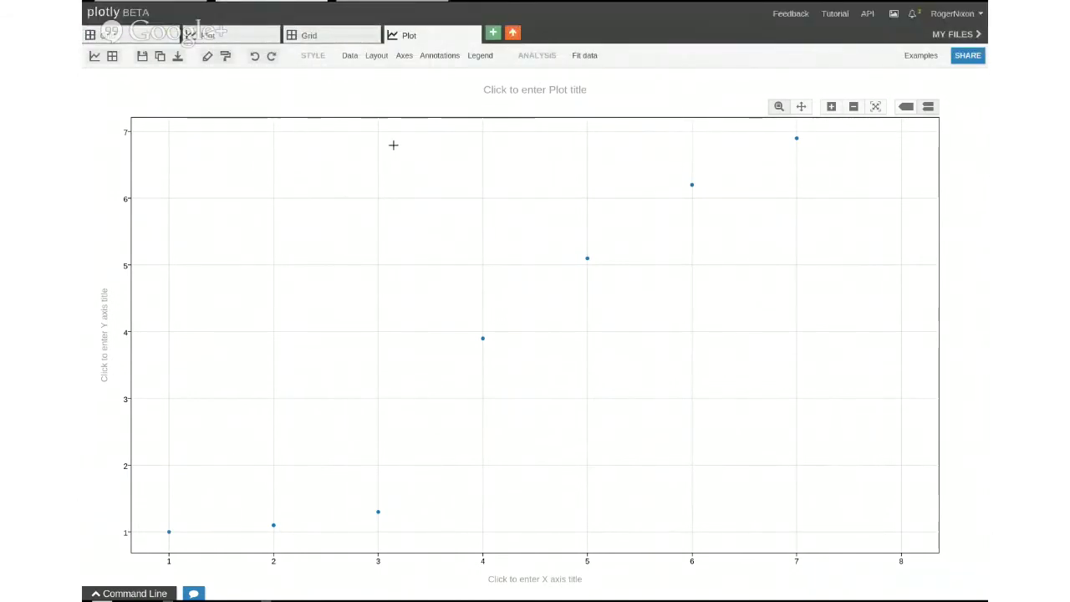
# Overlay a degree-1 linear fit on Col2, showing y = 1.132x-0.8857 and R² = 0.9376.
pyautogui.click(586, 60)
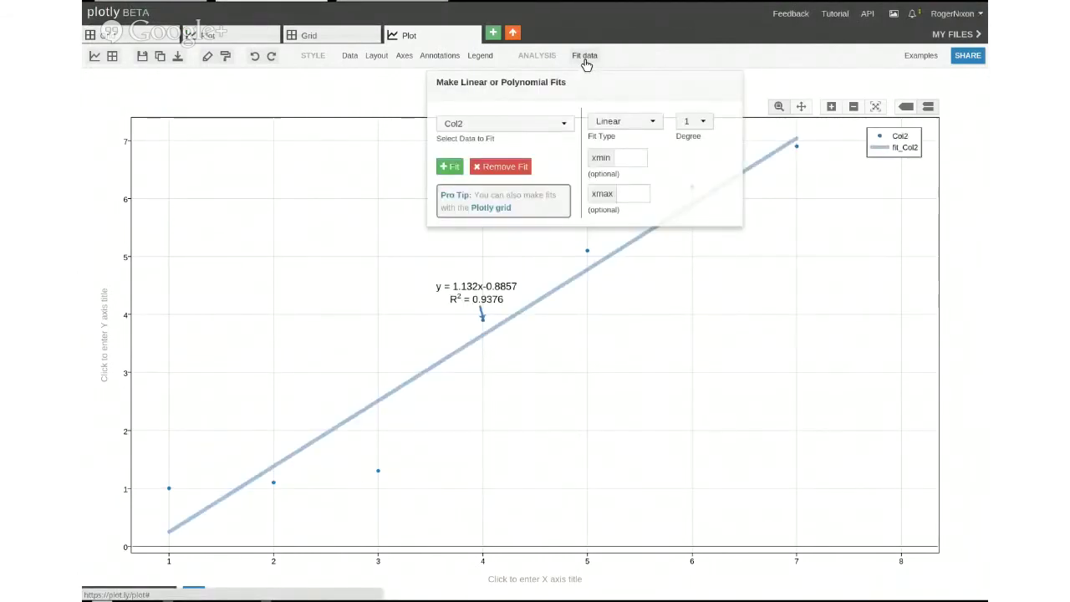
pyautogui.click(641, 122)
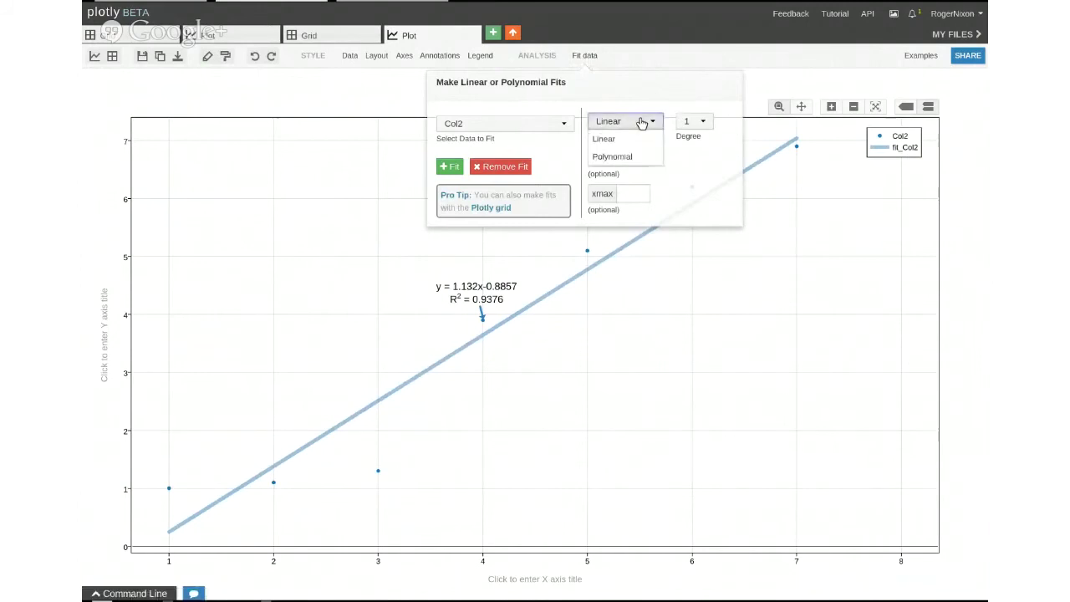
pyautogui.click(713, 160)
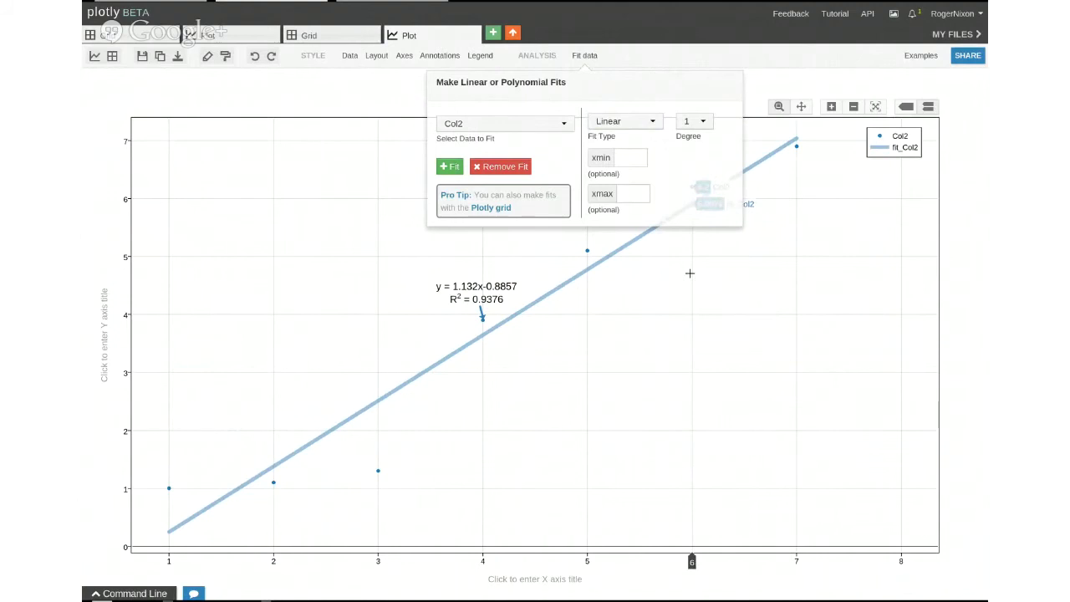
pyautogui.click(754, 276)
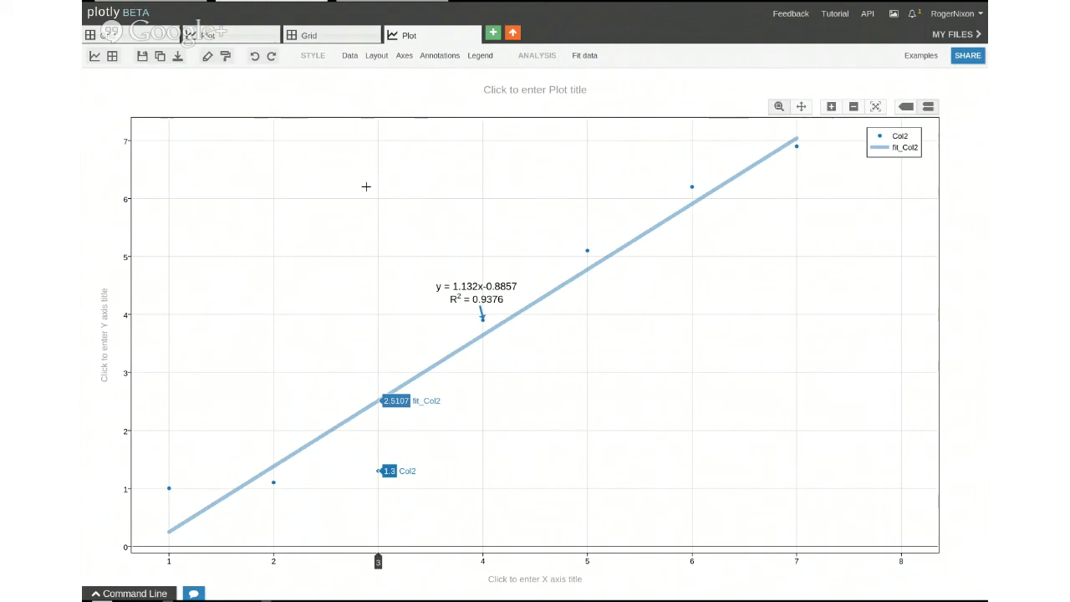
# Save the fitted plot and check it is listed as 'New Plot (2)' in My Files.
pyautogui.click(143, 60)
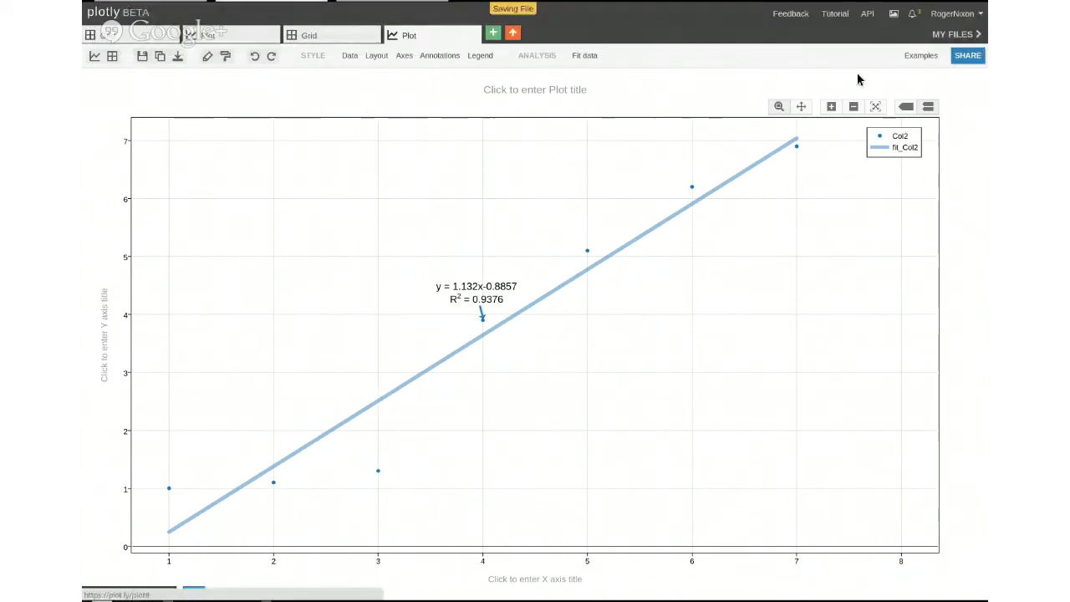
pyautogui.click(976, 35)
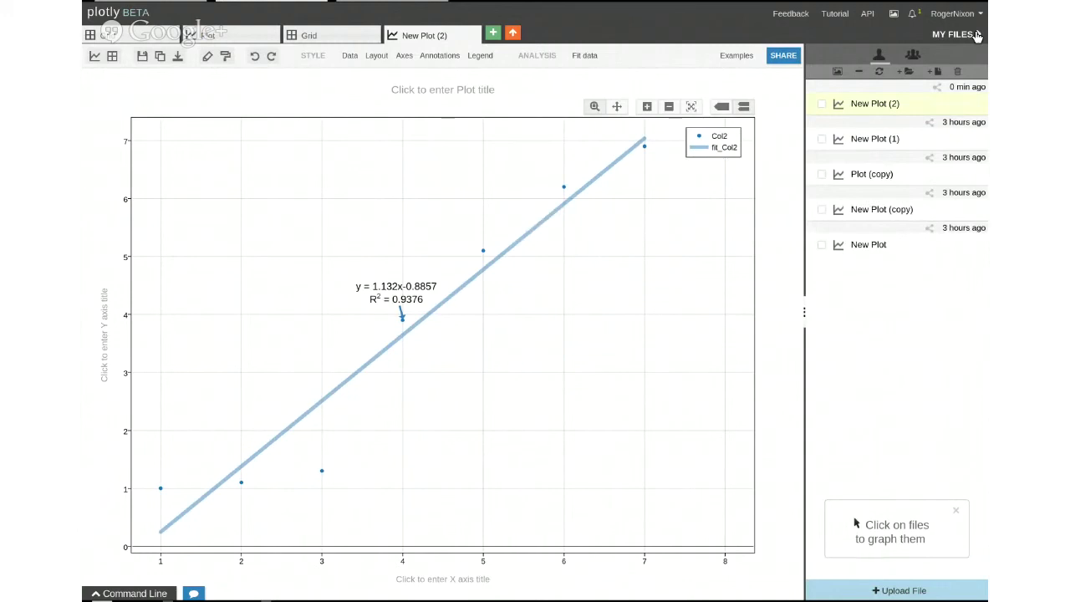
pyautogui.moveTo(606, 7)
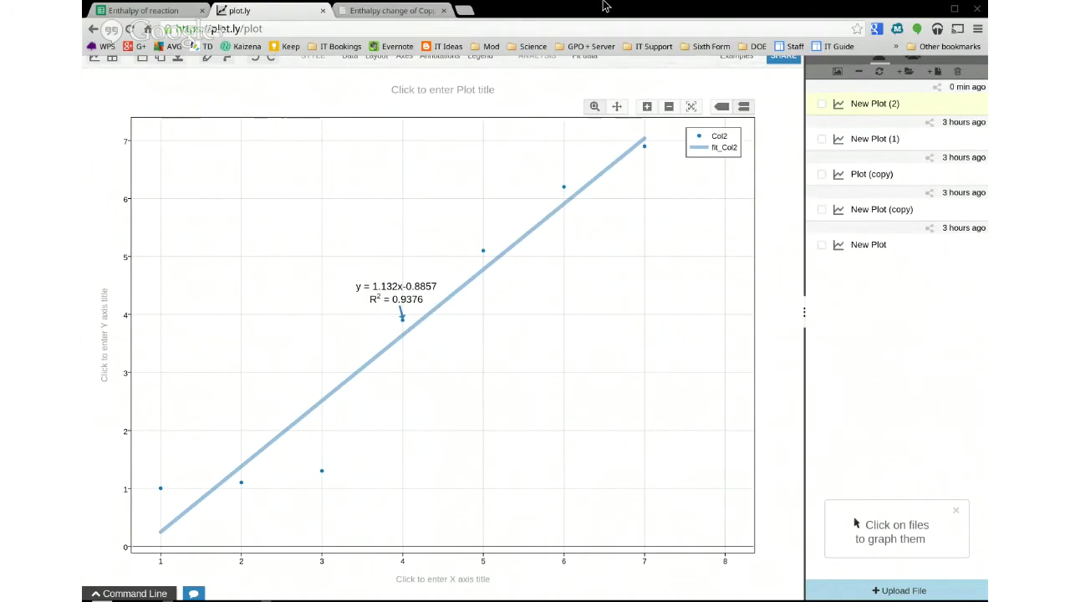
# Close the Plotly window, confirm leaving the page, and bring Hangouts On Air forward.
pyautogui.click(981, 10)
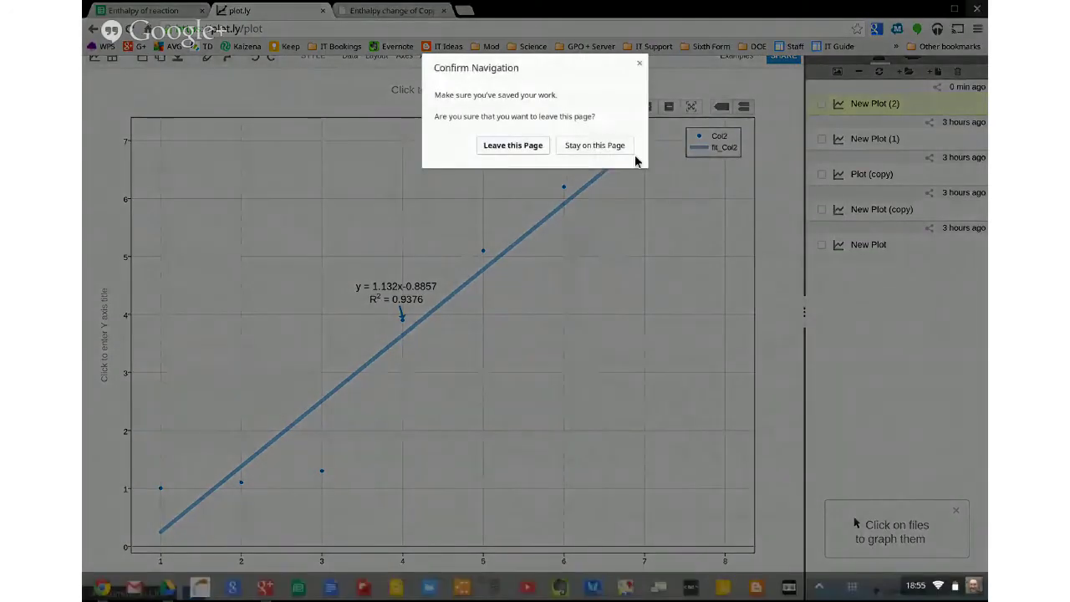
pyautogui.click(527, 145)
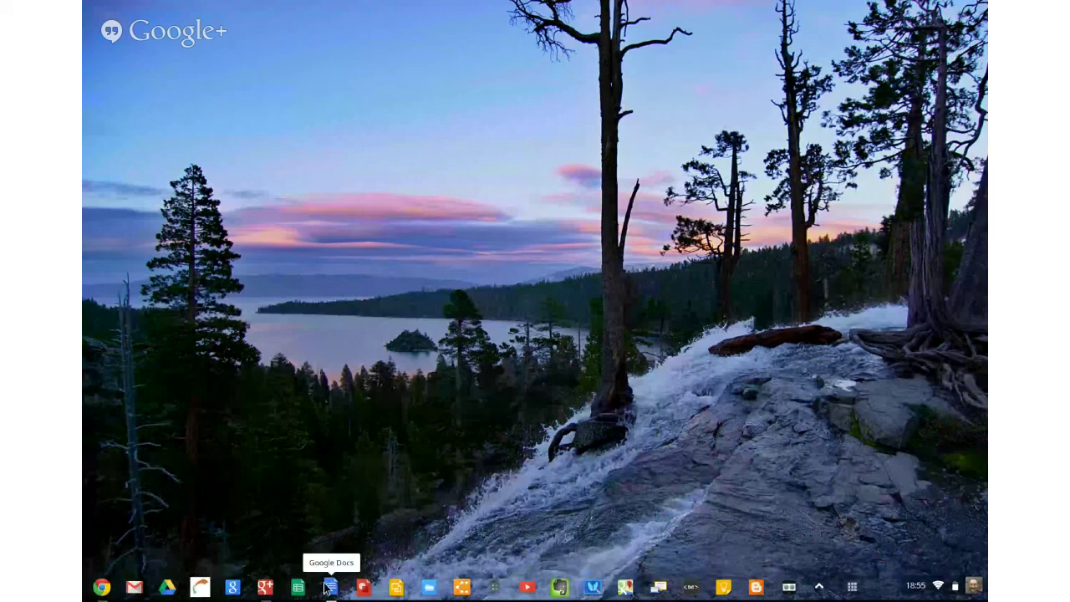
pyautogui.click(265, 587)
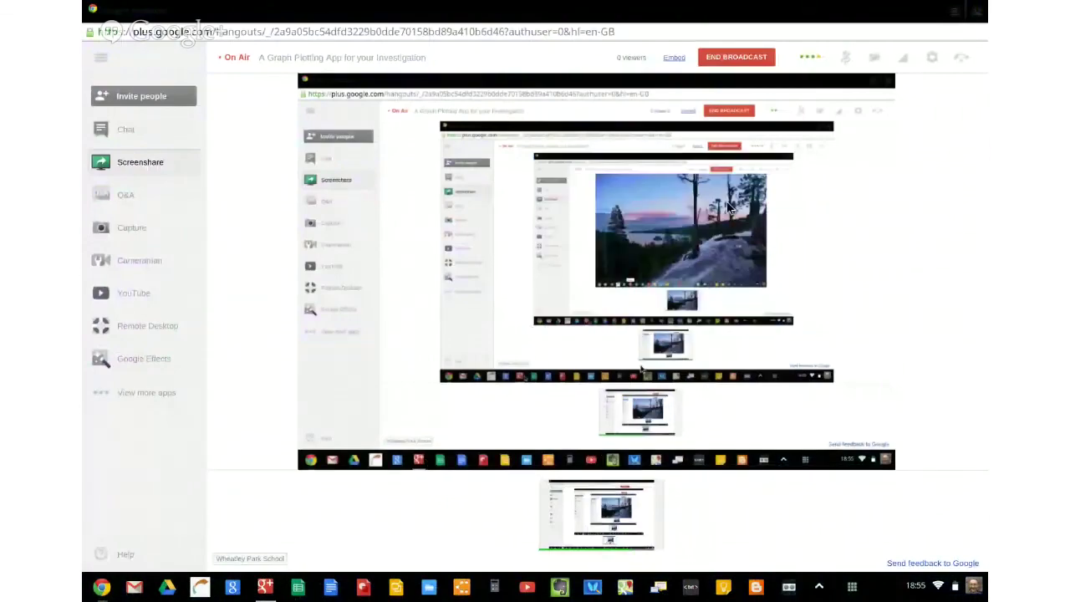